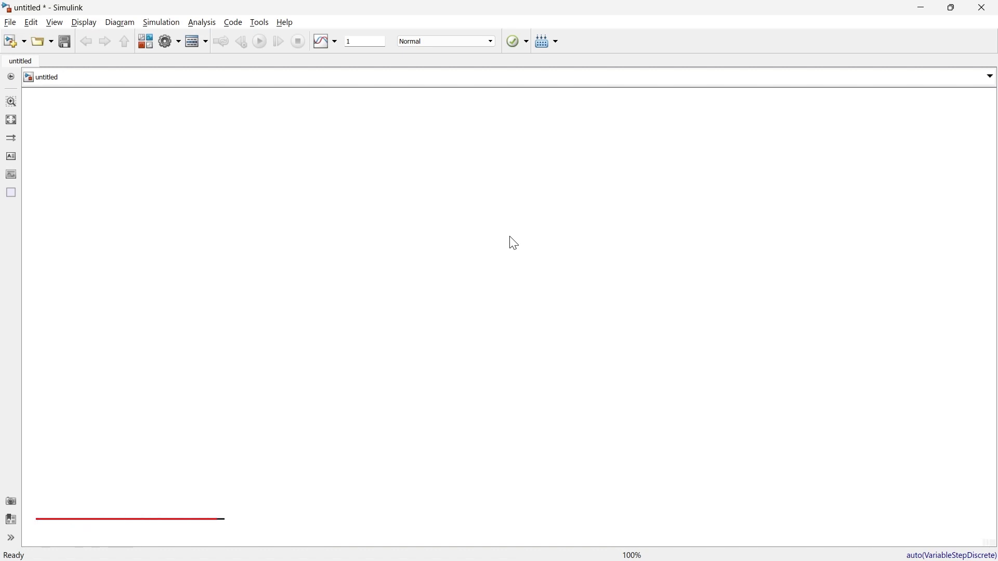
Add a Sine Wave block from the Simulink Sources library and place it in the upper-left area of the model.
click(143, 43)
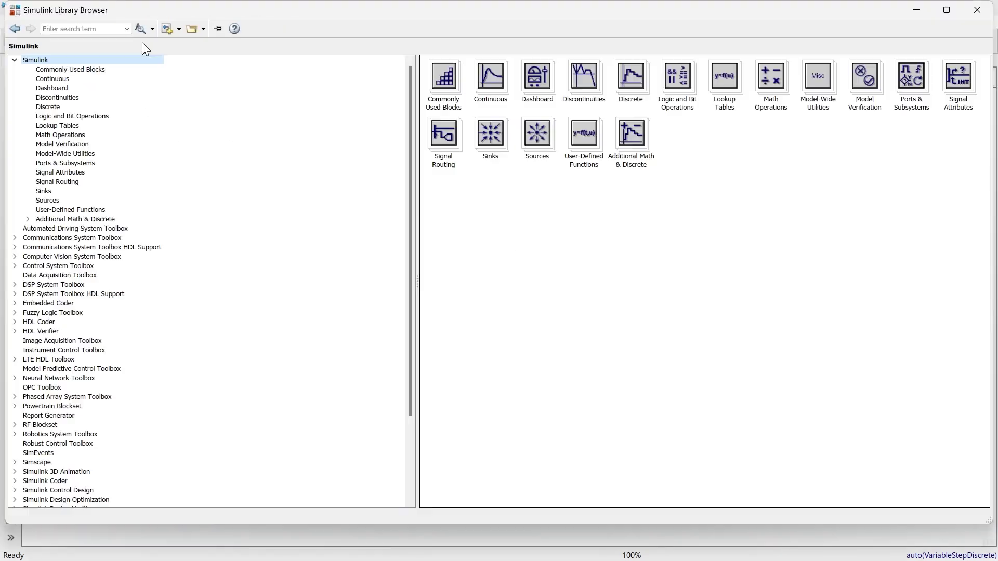
click(44, 202)
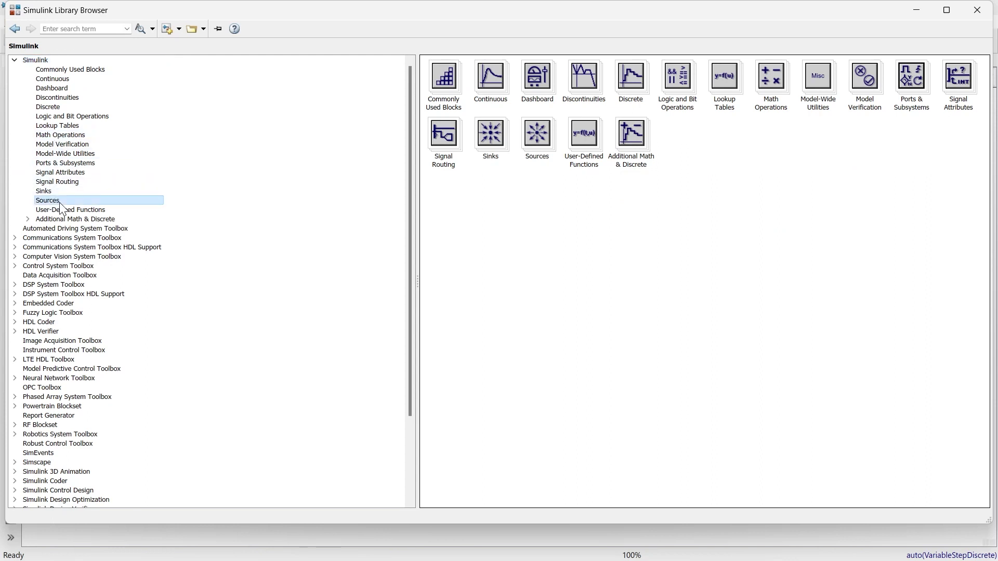
click(623, 226)
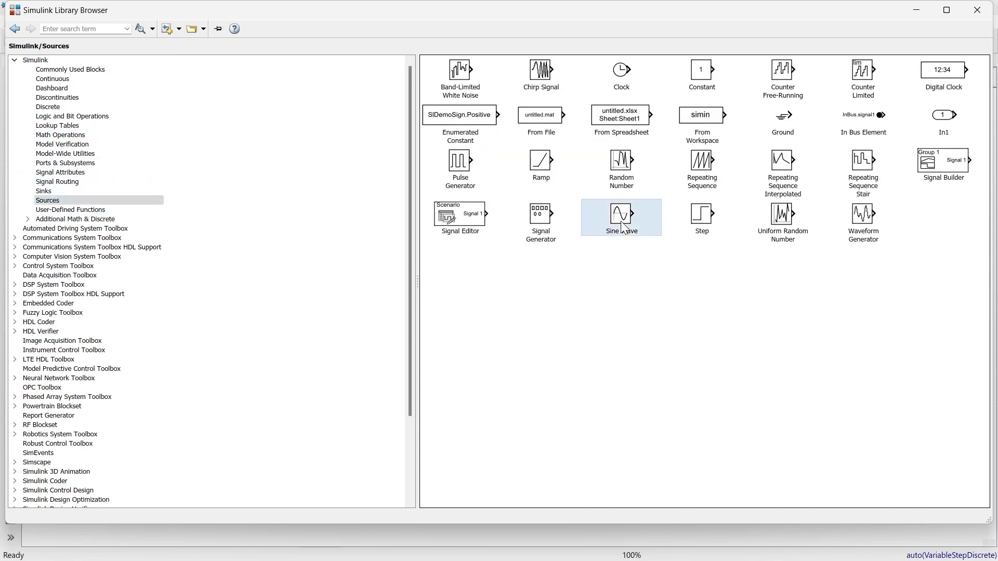
right_click(614, 219)
click(625, 226)
click(914, 11)
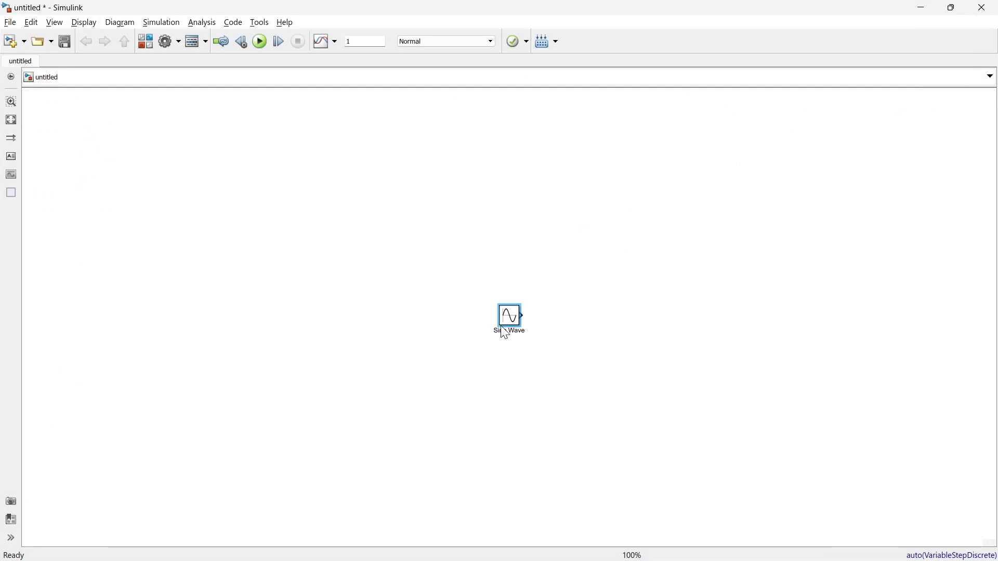
drag(510, 319, 164, 197)
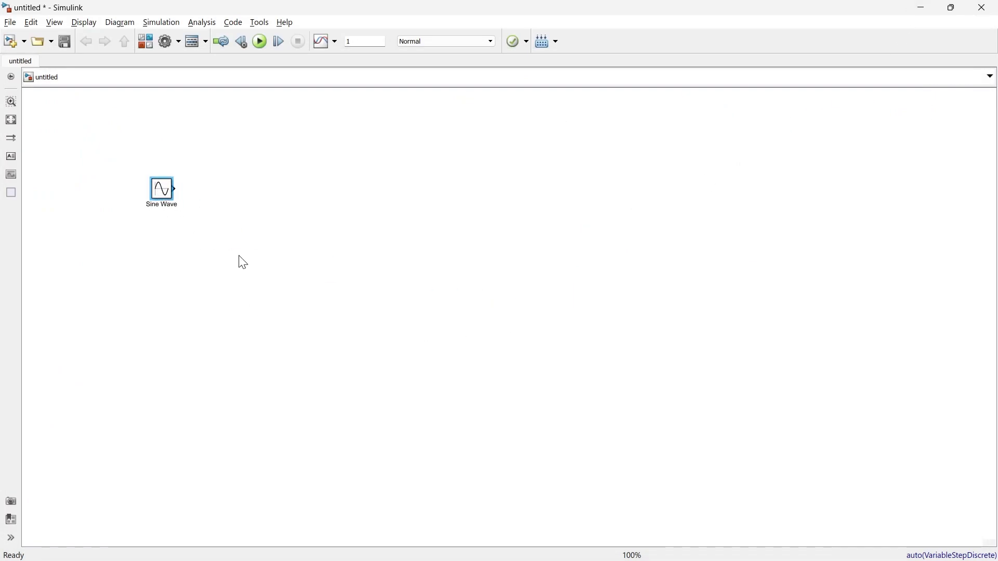
Set the Sine Wave block's amplitude to 10 and its frequency to 50*2*pi rad/sec.
double_click(164, 192)
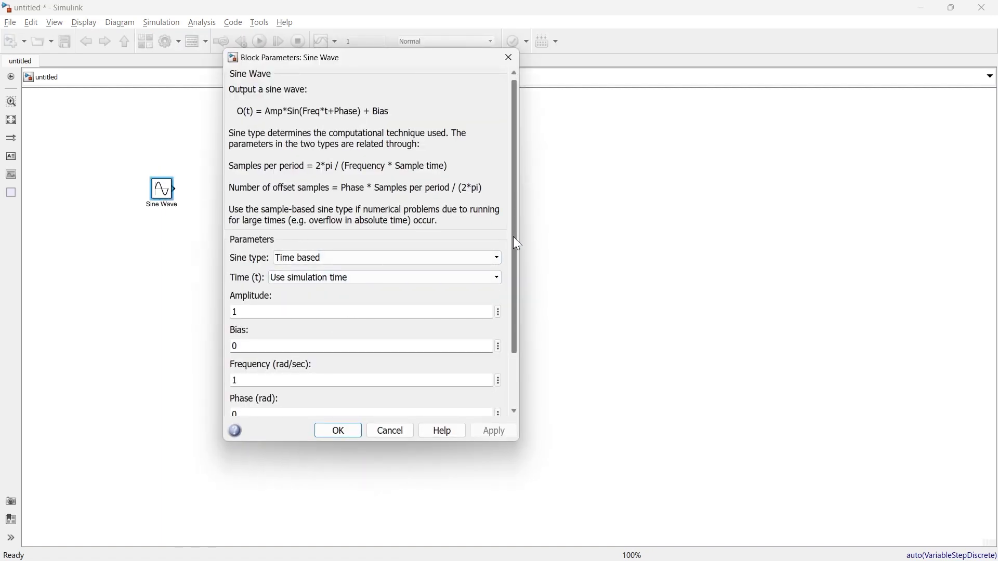
drag(513, 236, 516, 337)
double_click(270, 240)
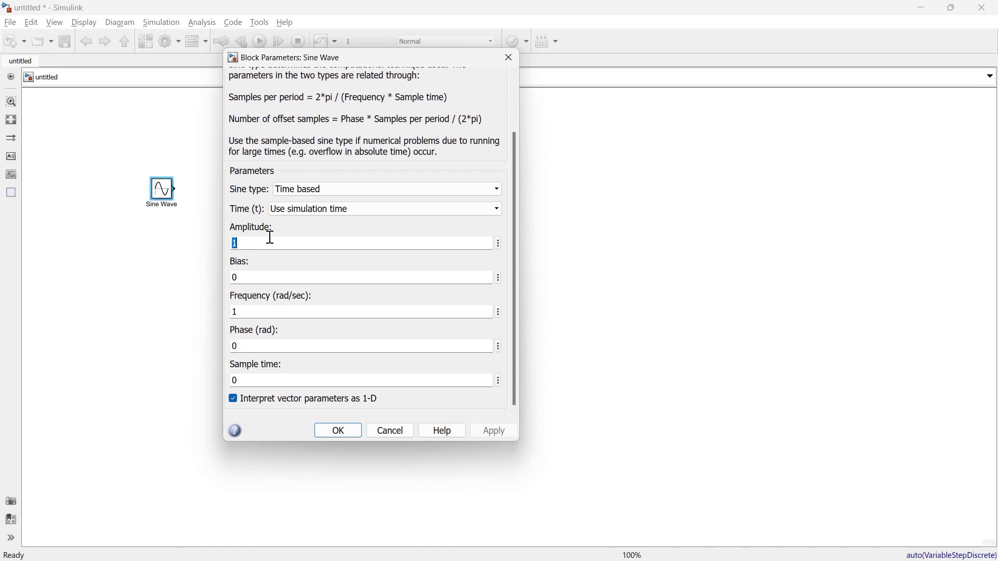
text(10)
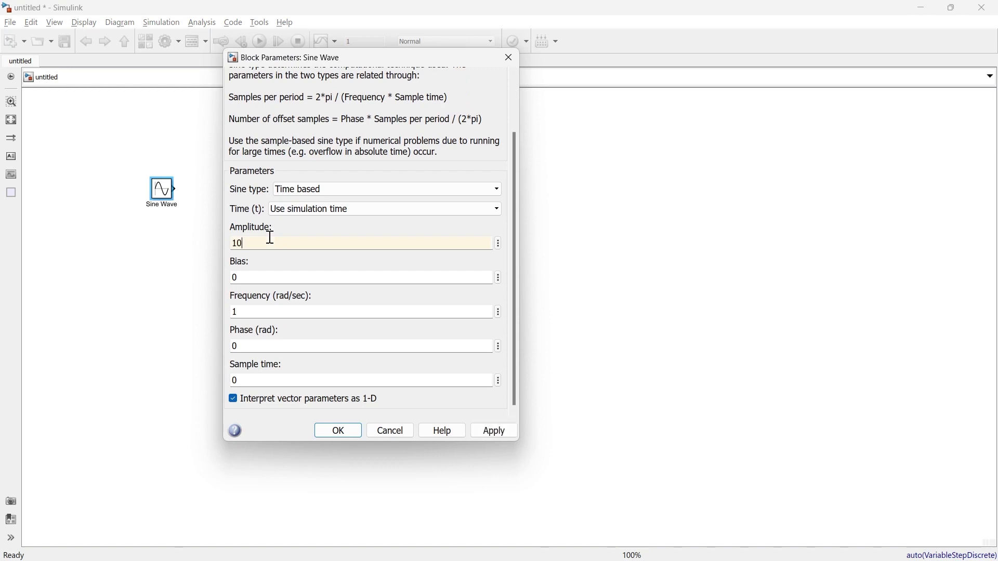
double_click(260, 316)
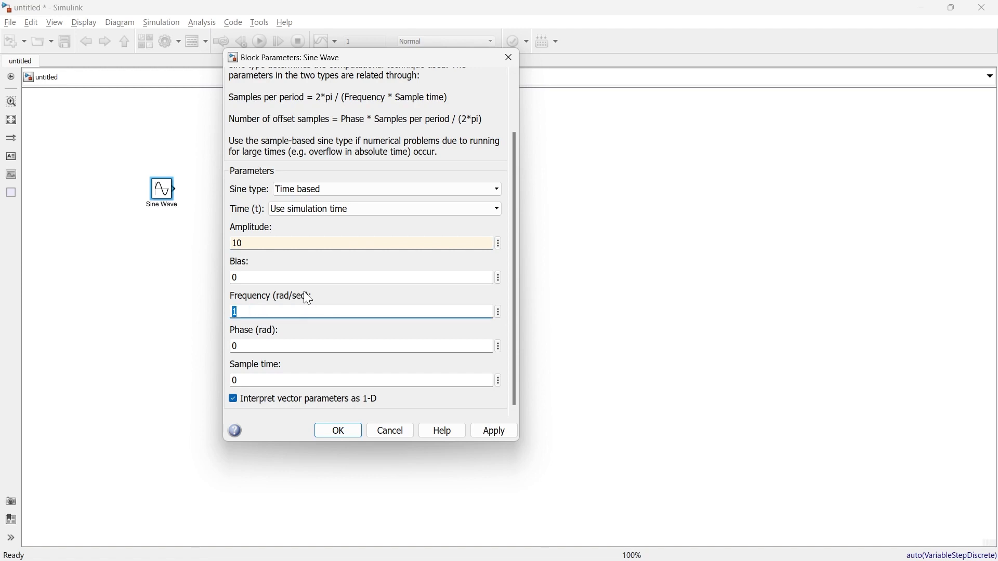
drag(310, 295, 280, 302)
click(251, 327)
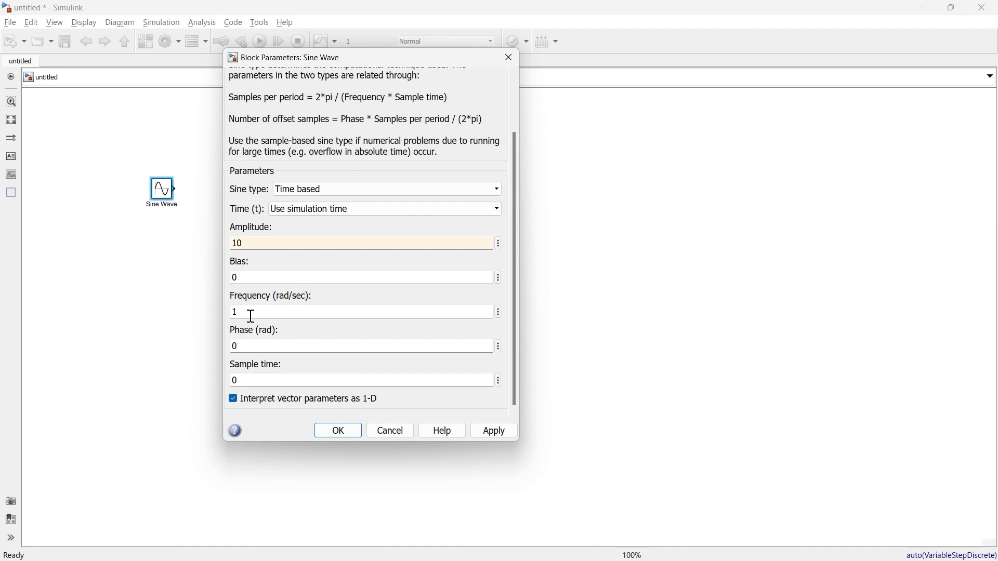
double_click(251, 315)
text(50*)
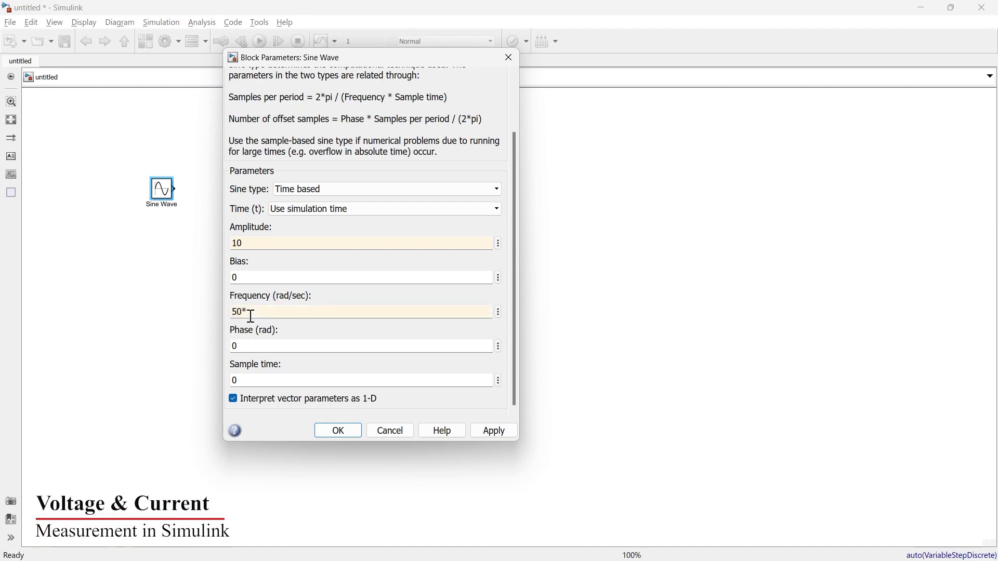
text(2*pi)
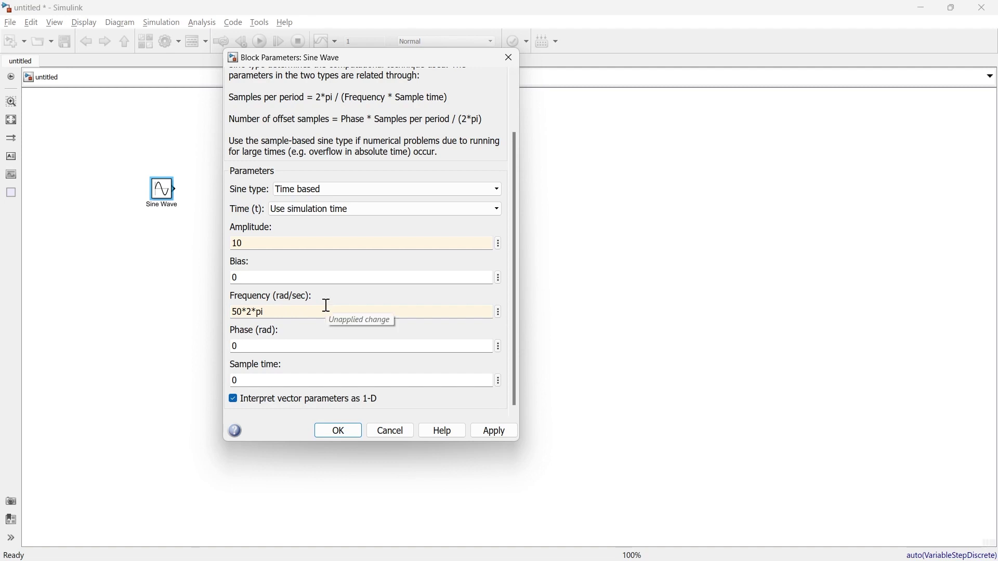
click(348, 434)
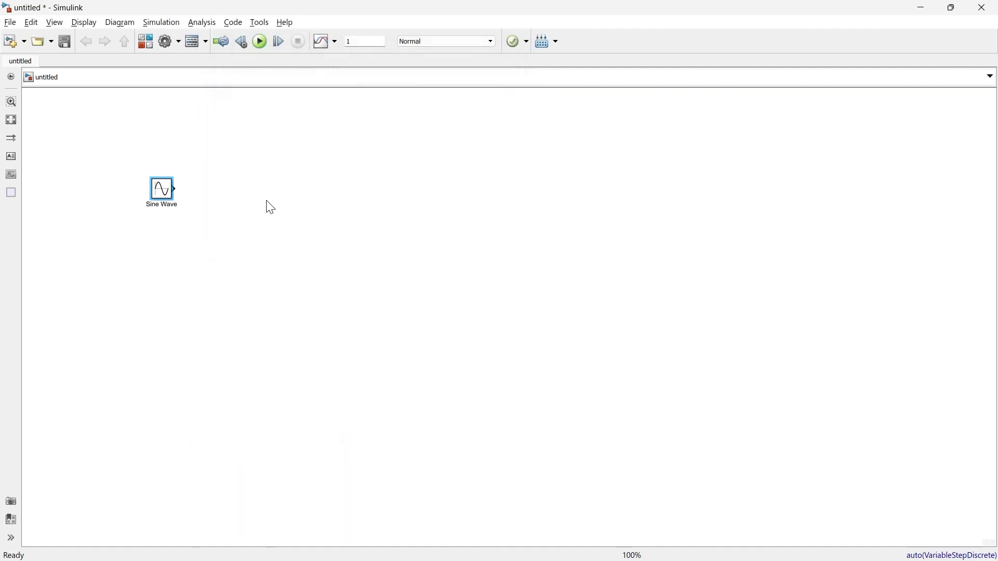
Add a Scope block beside the Sine Wave block and connect the sine output to its input.
double_click(241, 199)
text(scope)
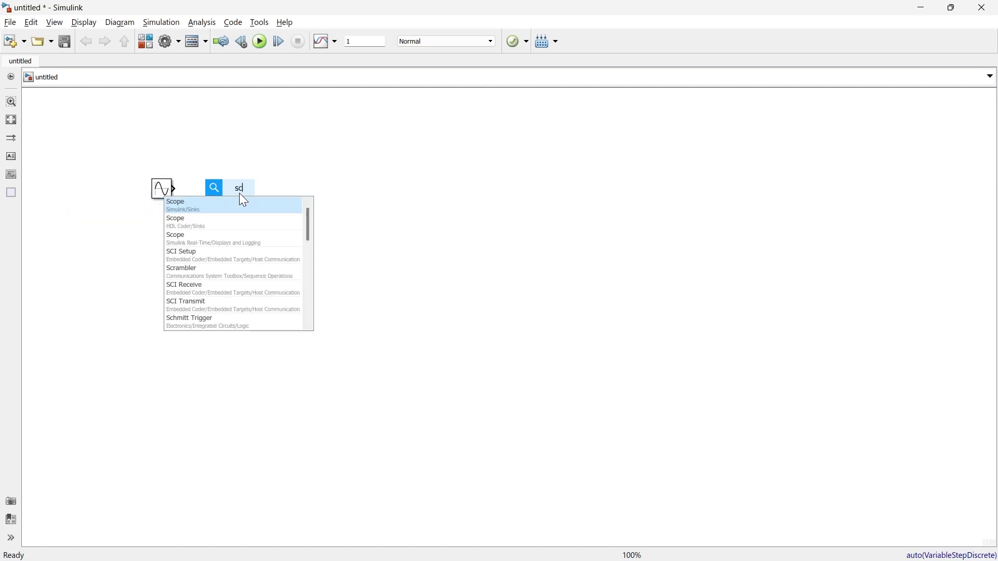
key(Return)
drag(239, 193, 248, 186)
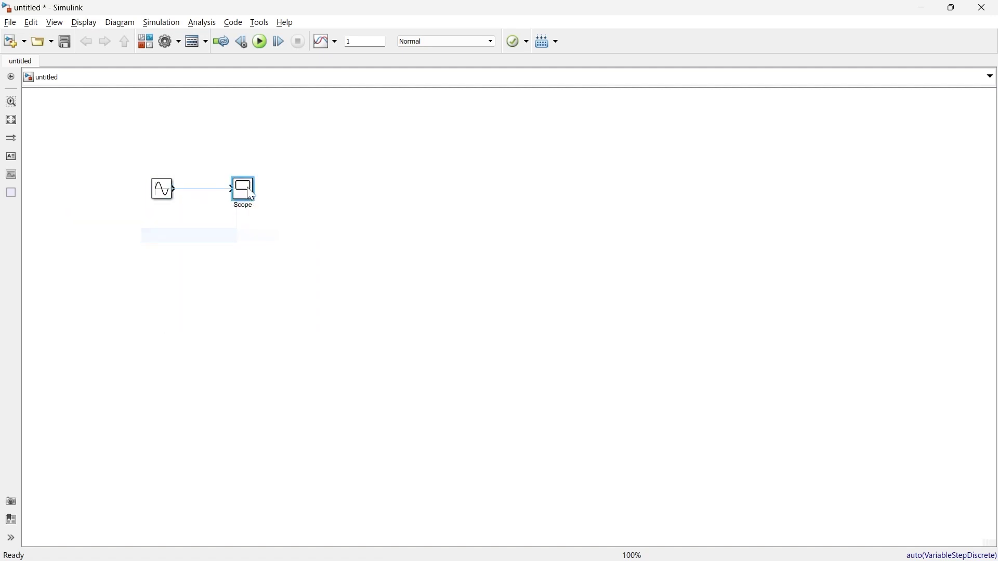
drag(175, 189, 230, 189)
Run the simulation with a stop time of 0.04 and view the sine waveform in the Scope.
double_click(361, 41)
text(0.0)
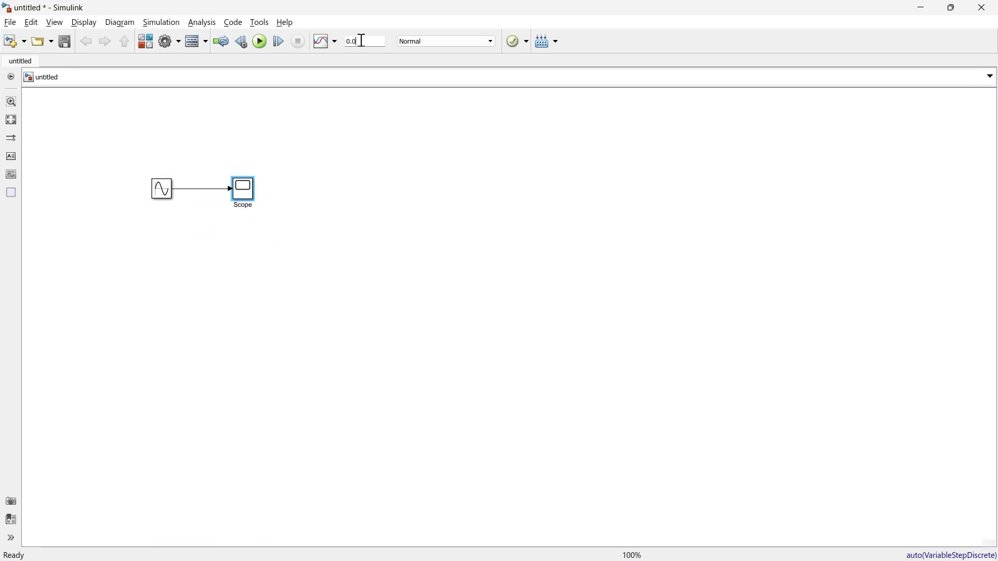
text(4)
click(260, 44)
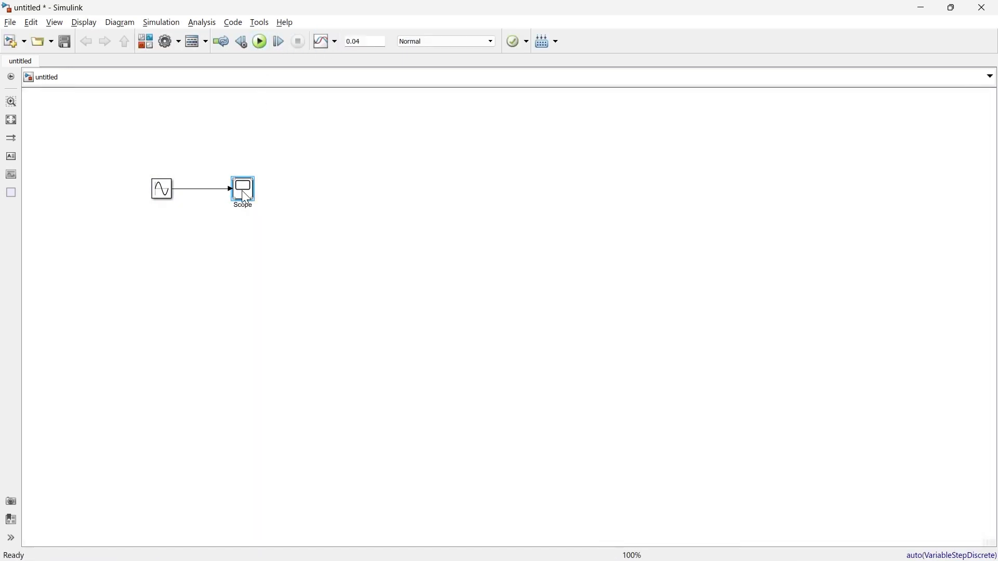
double_click(244, 194)
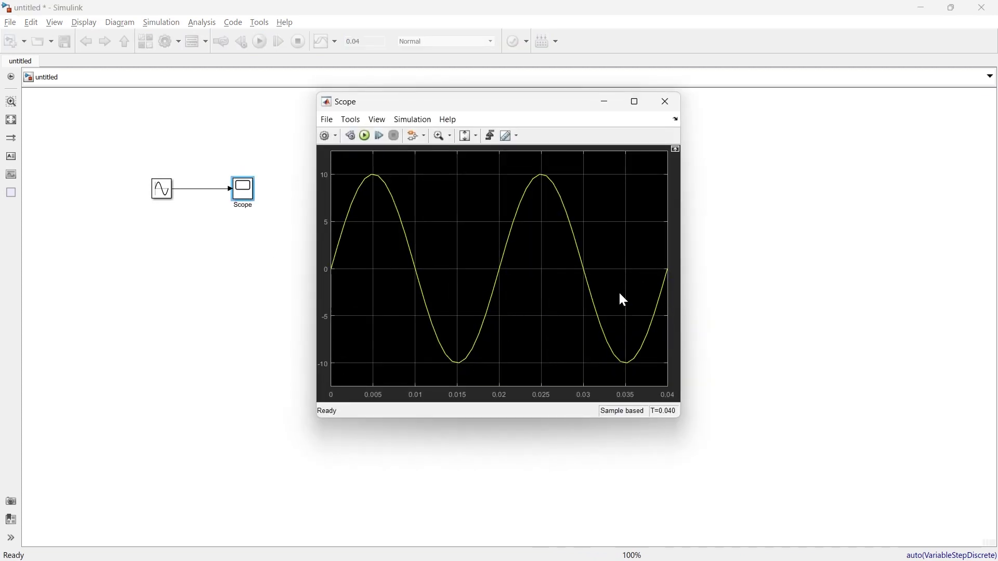
click(664, 102)
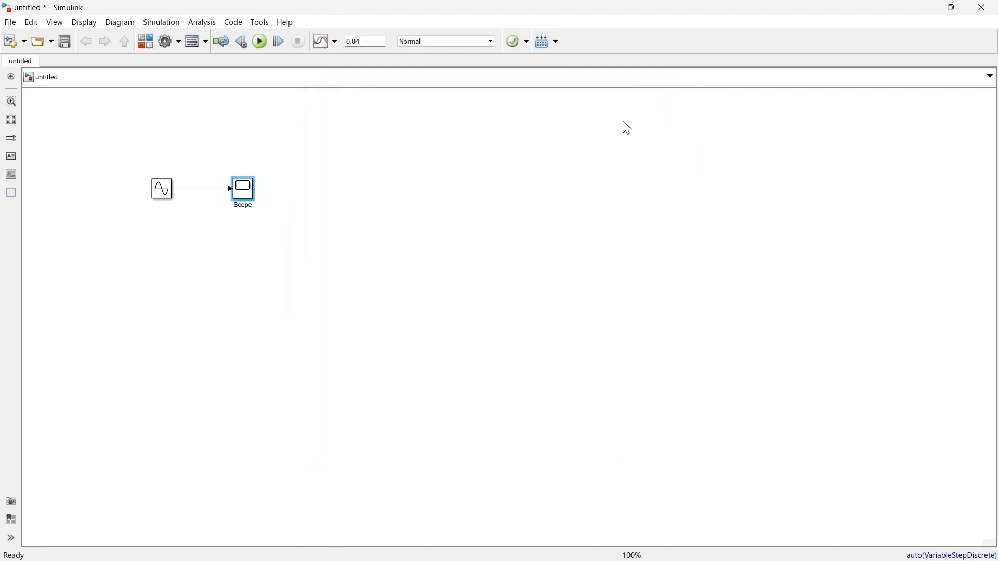
Insert an Add block from the Math Operations library and place it between the Sine Wave and Scope blocks.
click(145, 42)
click(55, 136)
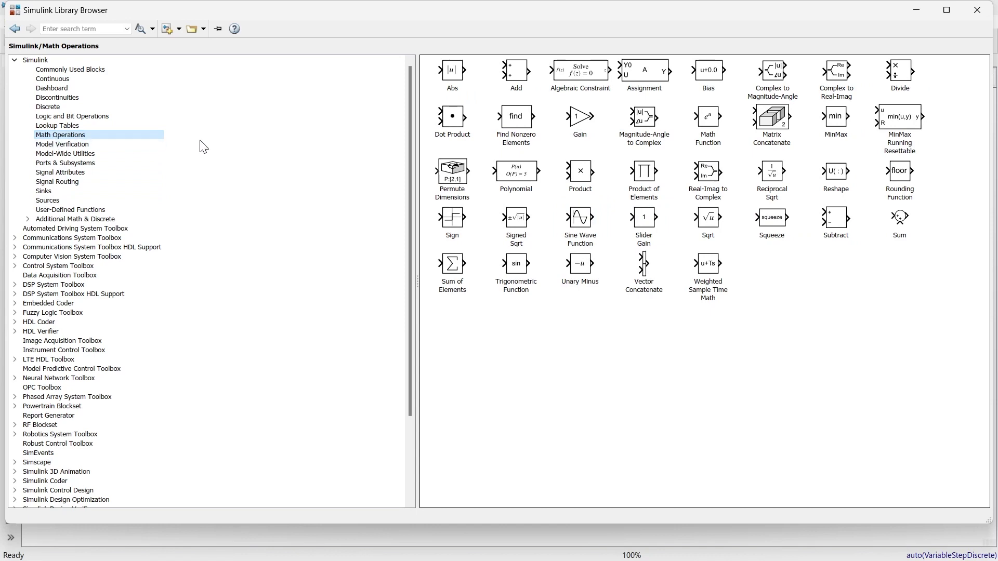
click(518, 75)
right_click(519, 77)
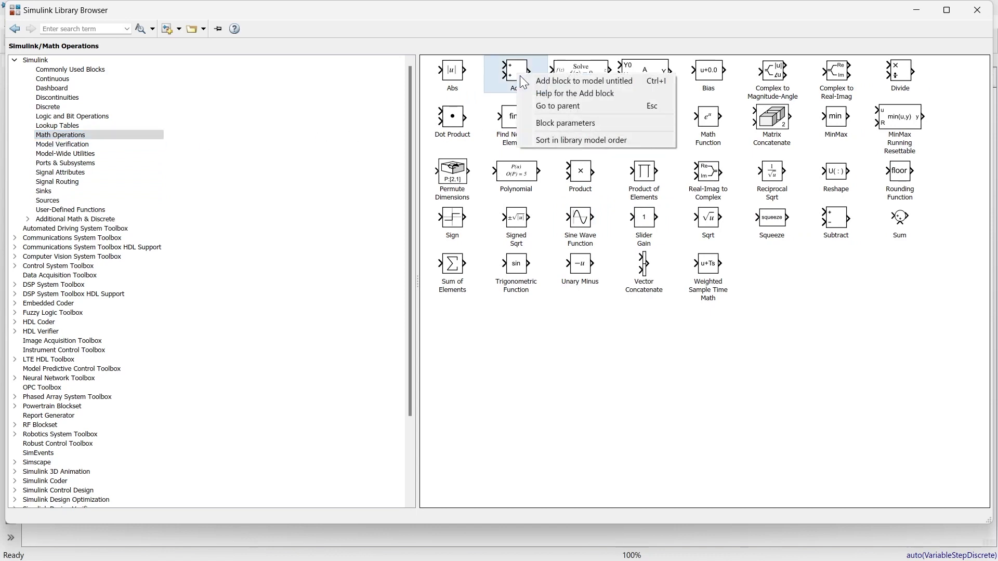
click(527, 79)
click(924, 12)
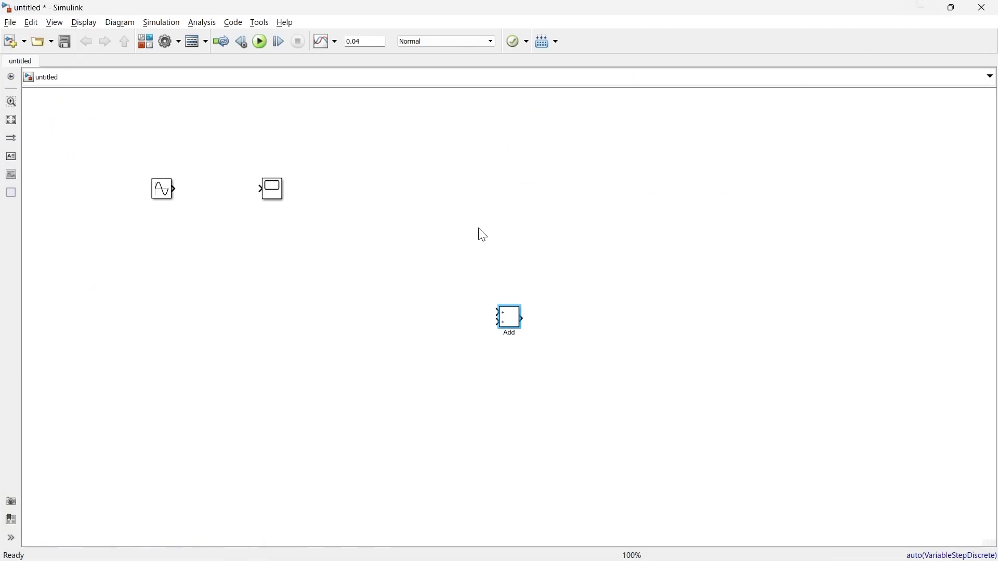
drag(510, 320, 355, 210)
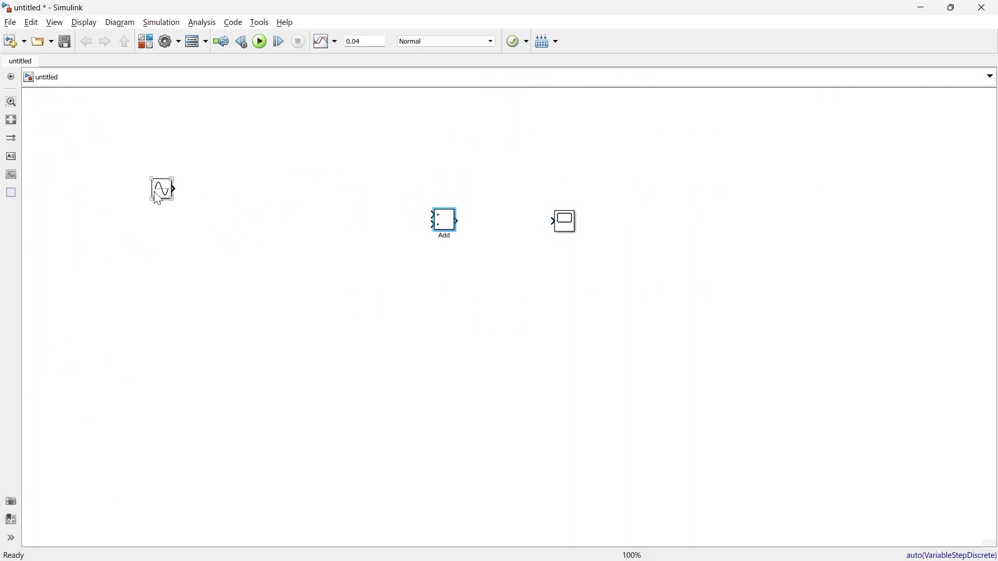
Stack five Sine Wave blocks before the Add block, naming the uppermost one Fundamental and wiring it to the first Add input.
drag(162, 192, 357, 207)
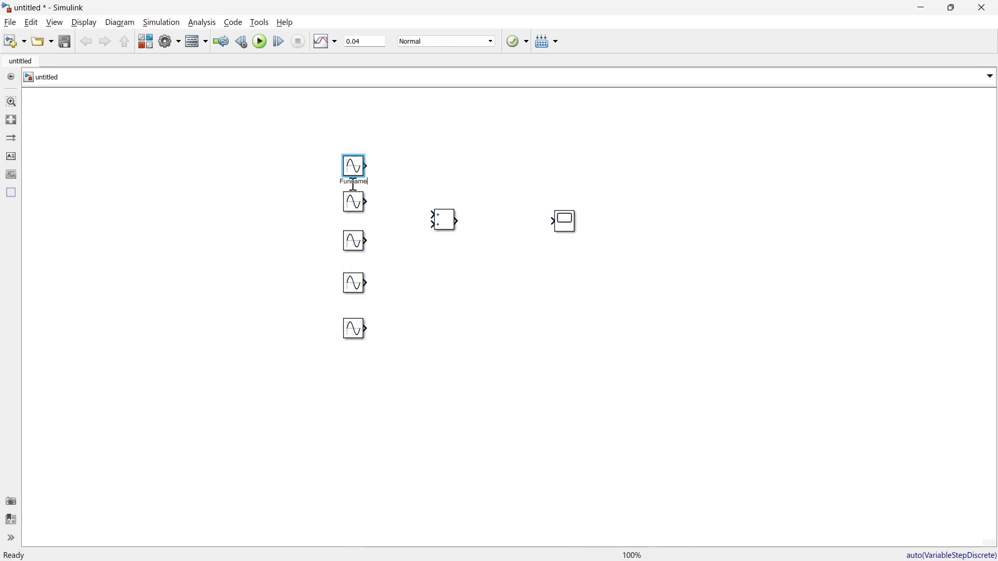
drag(368, 166, 433, 215)
Set the Sine Wave1 block's amplitude to 1 and its frequency to 150*2*pi rad/sec.
double_click(354, 202)
click(519, 261)
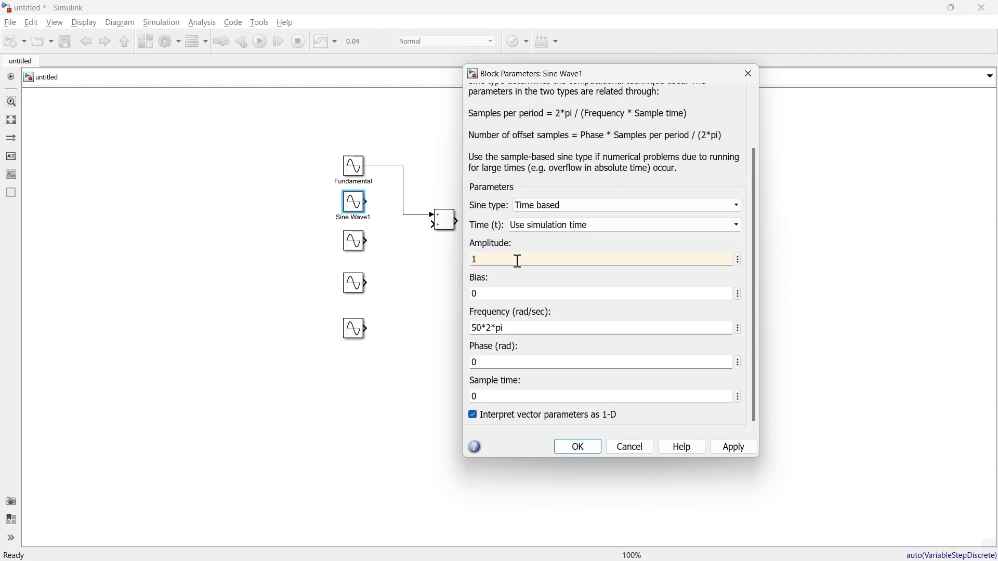
click(483, 259)
click(482, 327)
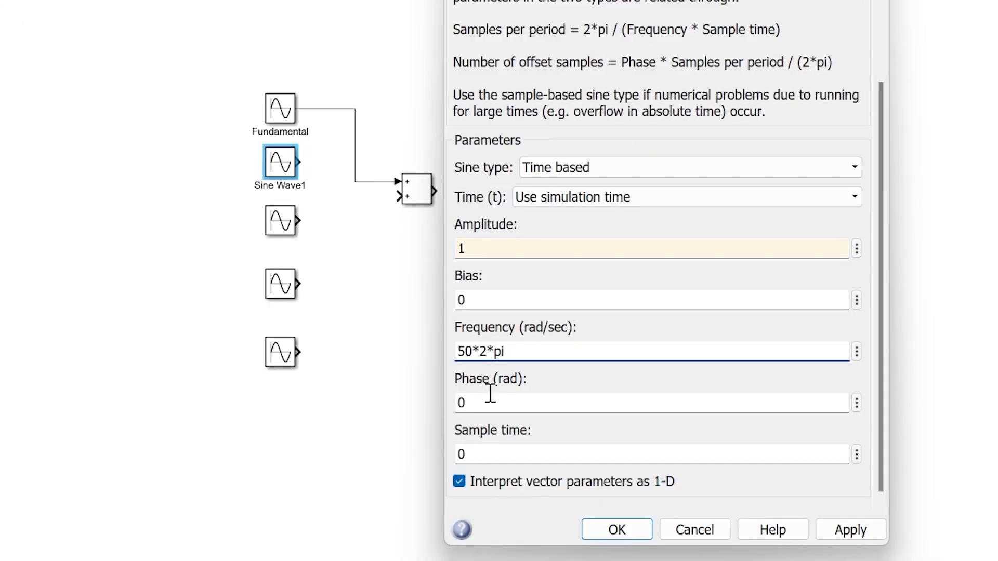
text(1)
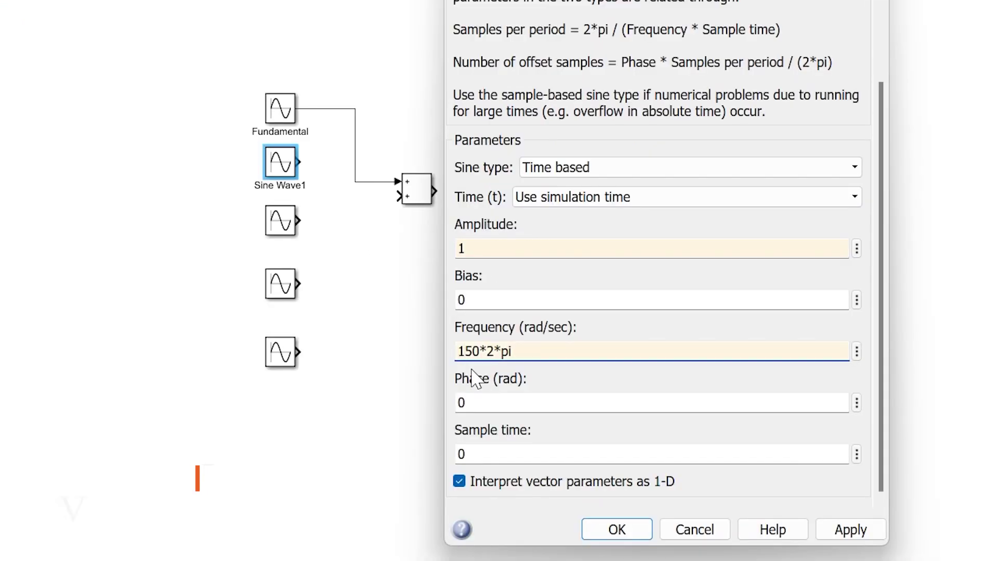
click(608, 530)
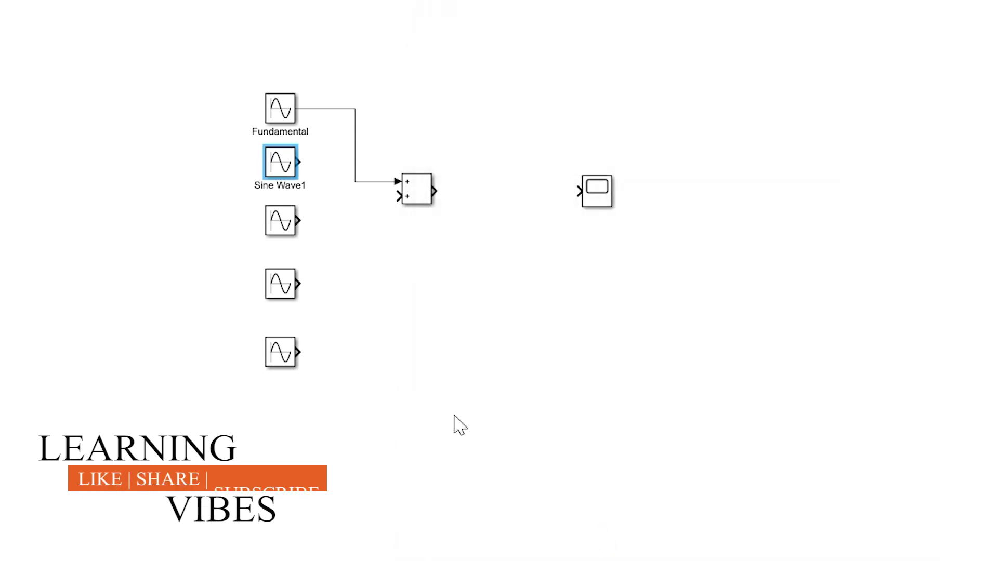
Set the Sine Wave2 block's amplitude to 1 and its frequency to 300*2*pi rad/sec.
double_click(284, 222)
drag(877, 211, 889, 319)
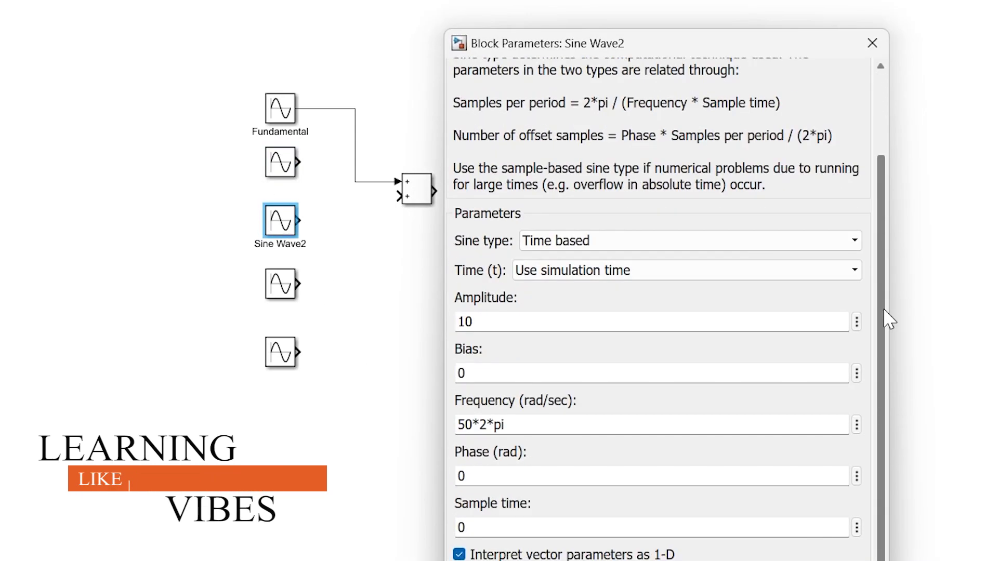
double_click(548, 313)
text(1)
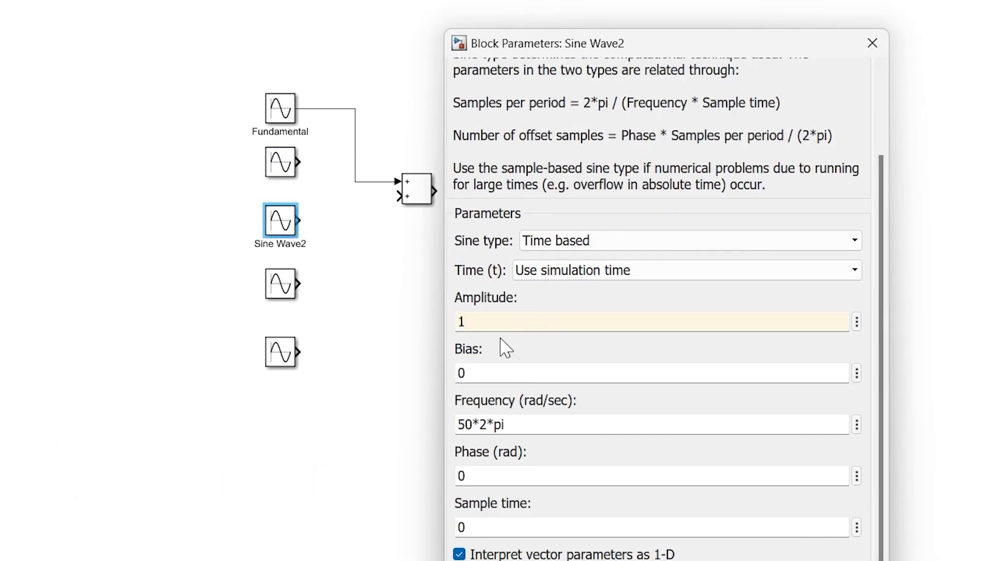
double_click(468, 425)
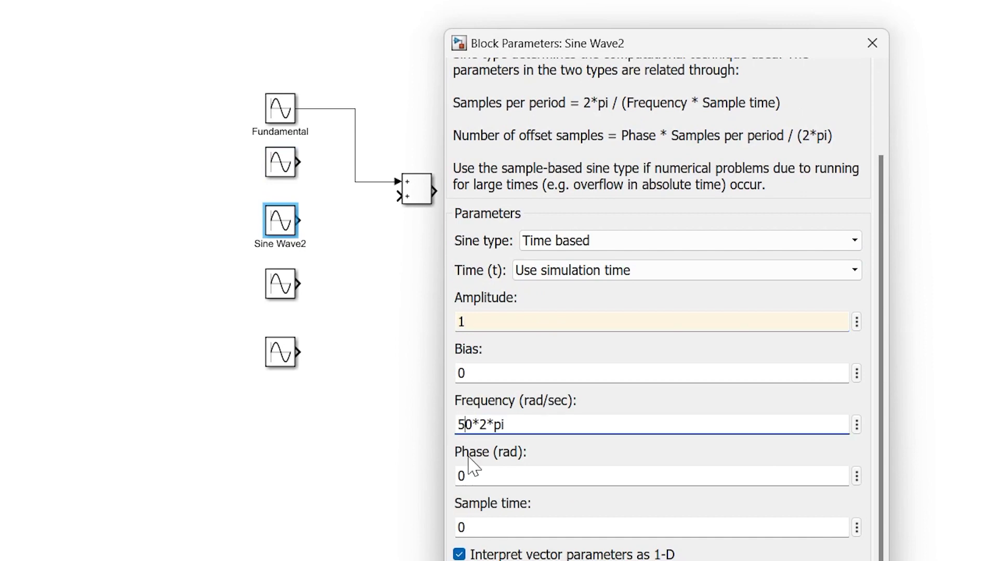
key(shift+Right)
text(30)
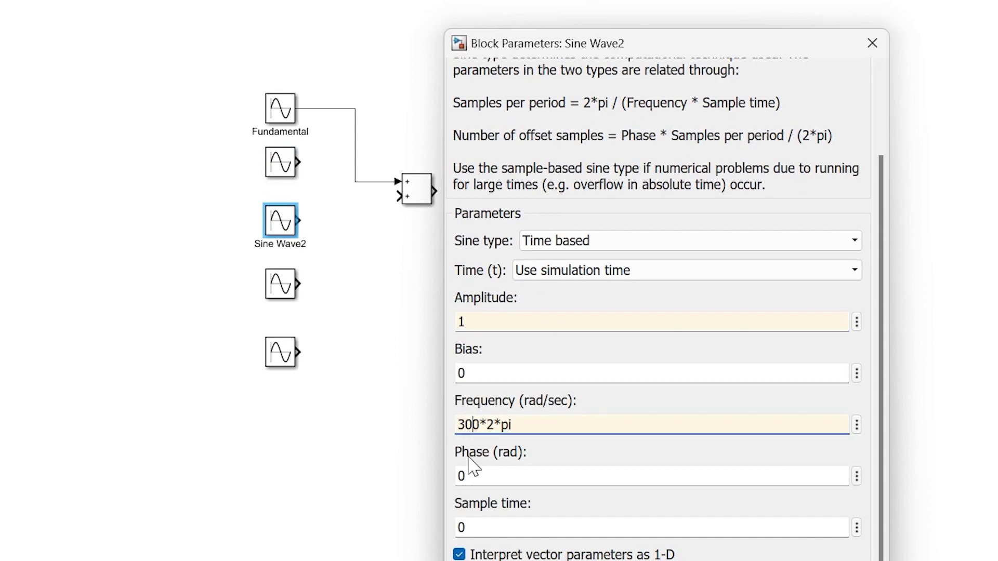
key(Return)
Set the Sine Wave3 block's amplitude to 0.5 and its frequency to 450*2*pi rad/sec.
double_click(286, 285)
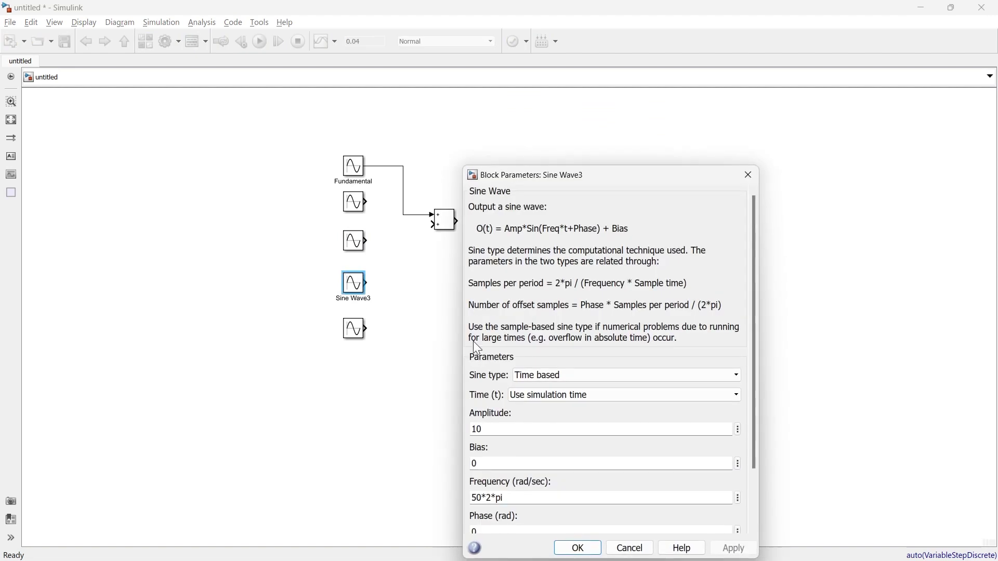
drag(659, 190, 594, 94)
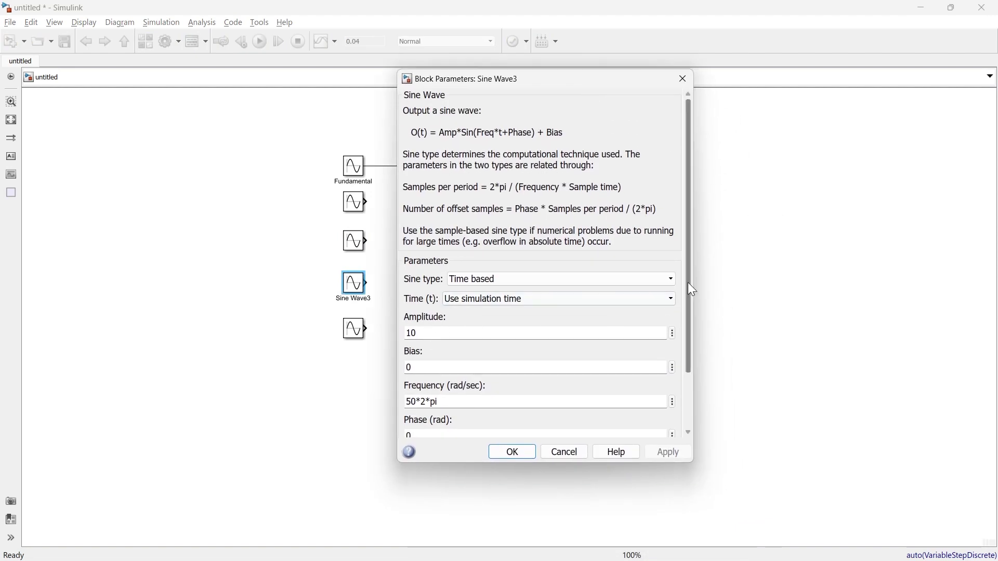
drag(689, 285, 688, 337)
double_click(447, 263)
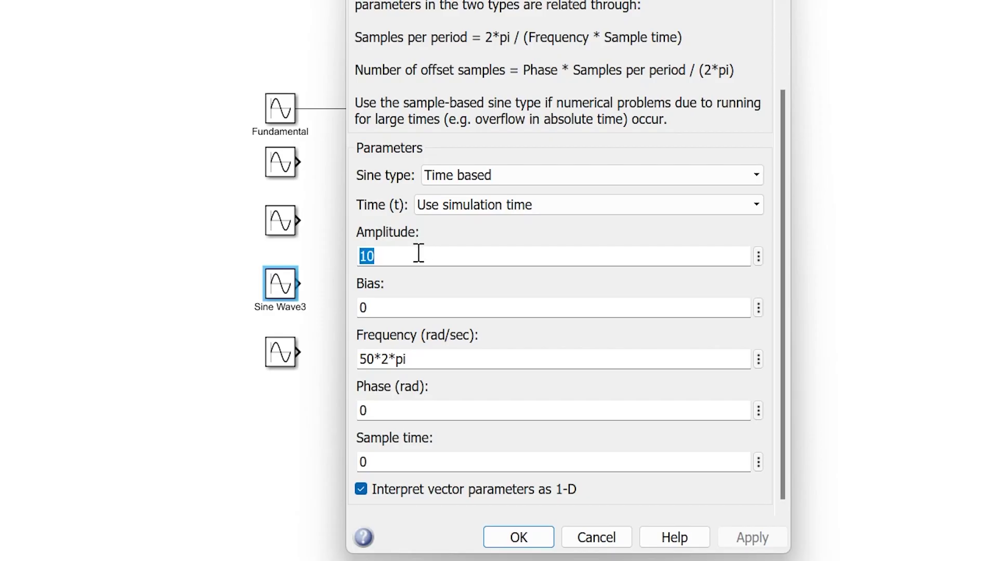
text(0.5)
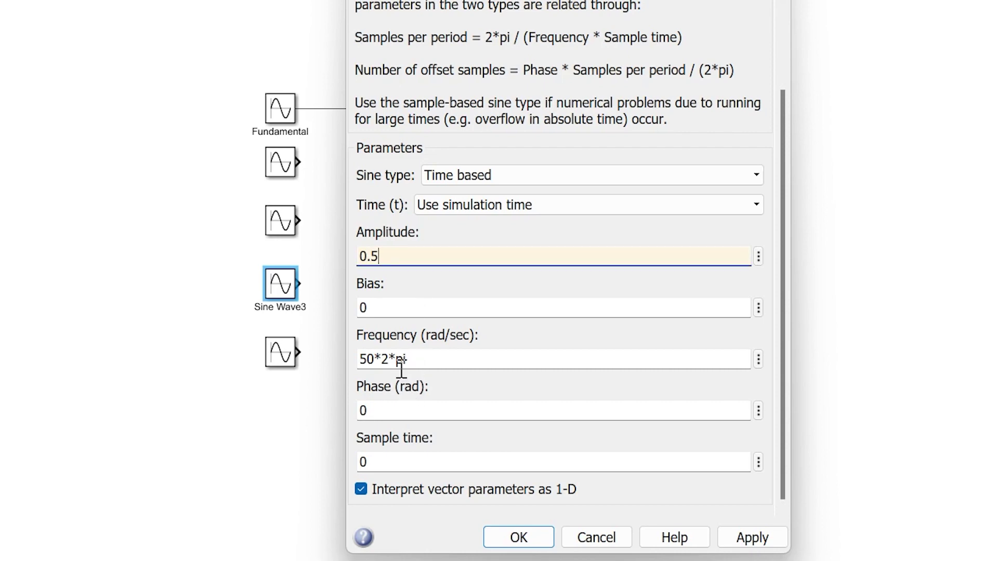
double_click(369, 358)
double_click(367, 358)
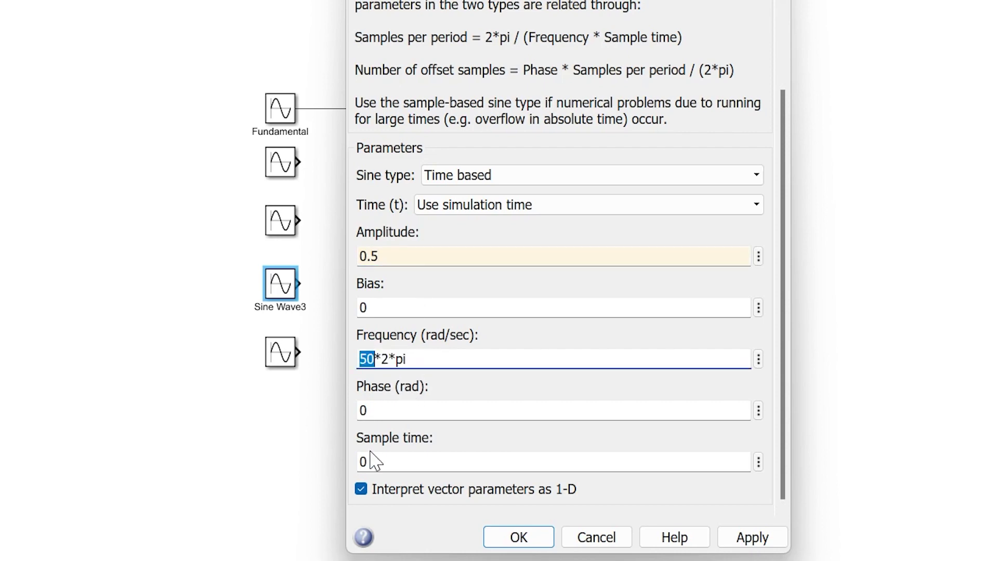
text(450)
key(Return)
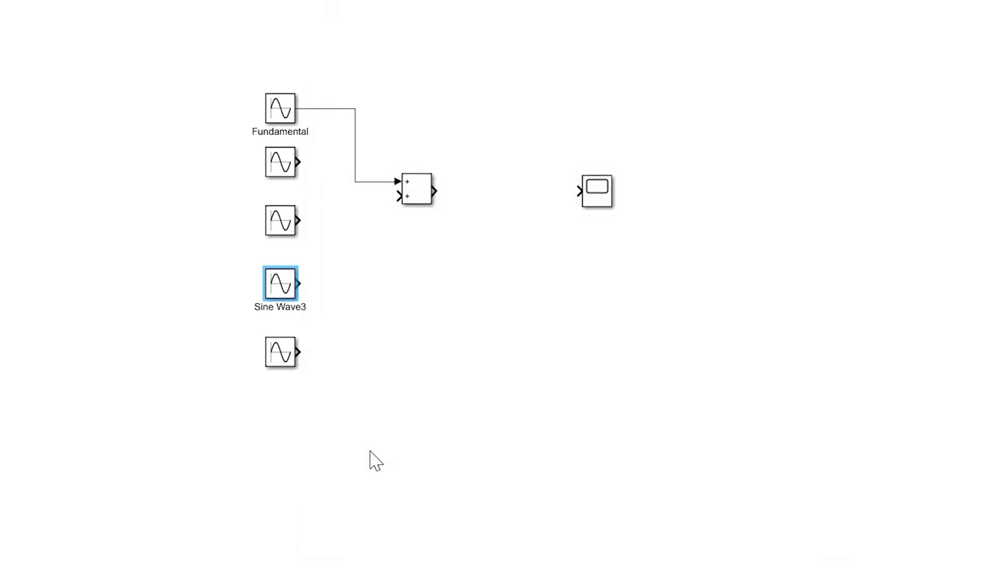
Set the Sine Wave4 block's amplitude to 1 and its frequency to 600*2*pi rad/sec.
double_click(287, 355)
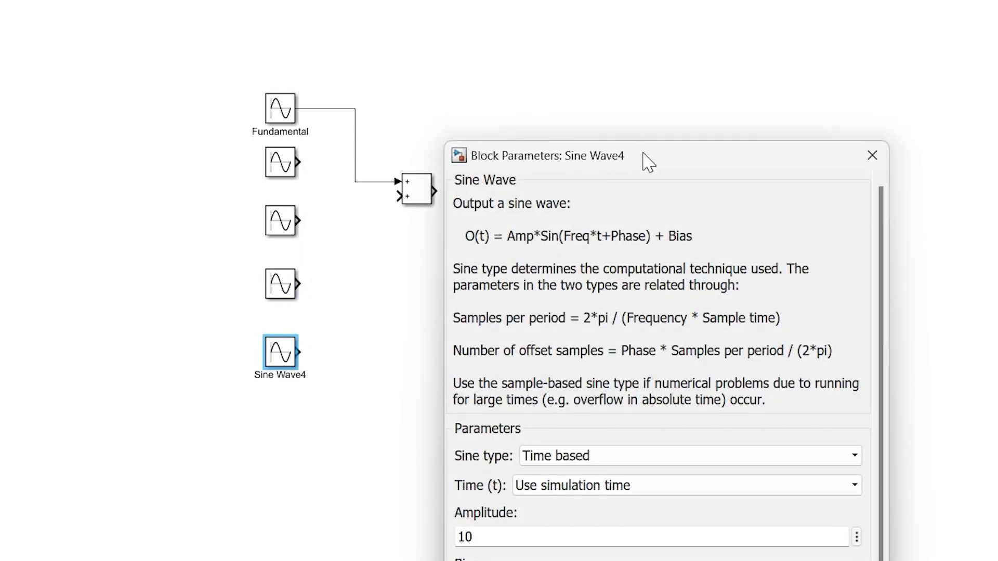
drag(648, 162, 508, 0)
double_click(447, 361)
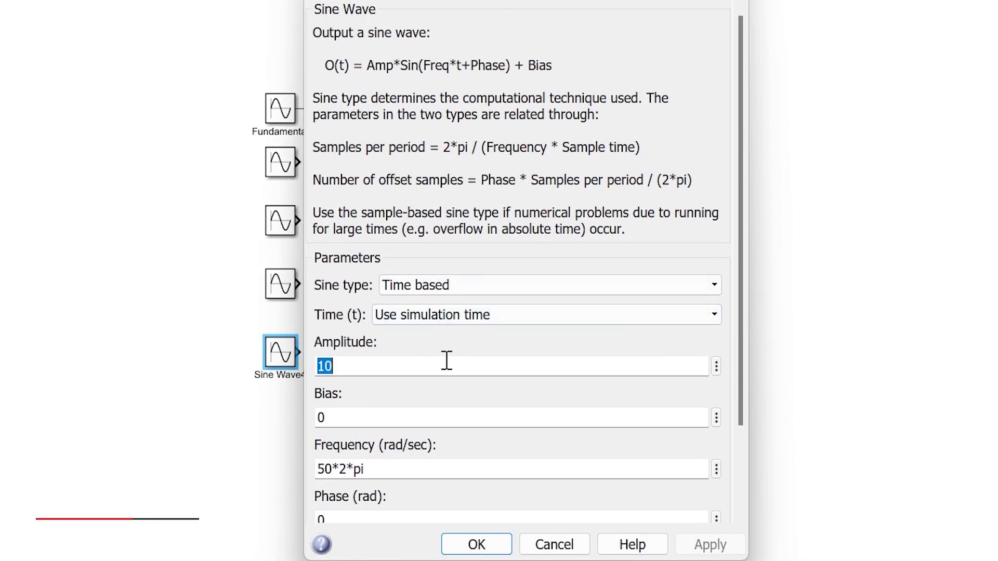
text(1)
scroll(736, 448, down, 3)
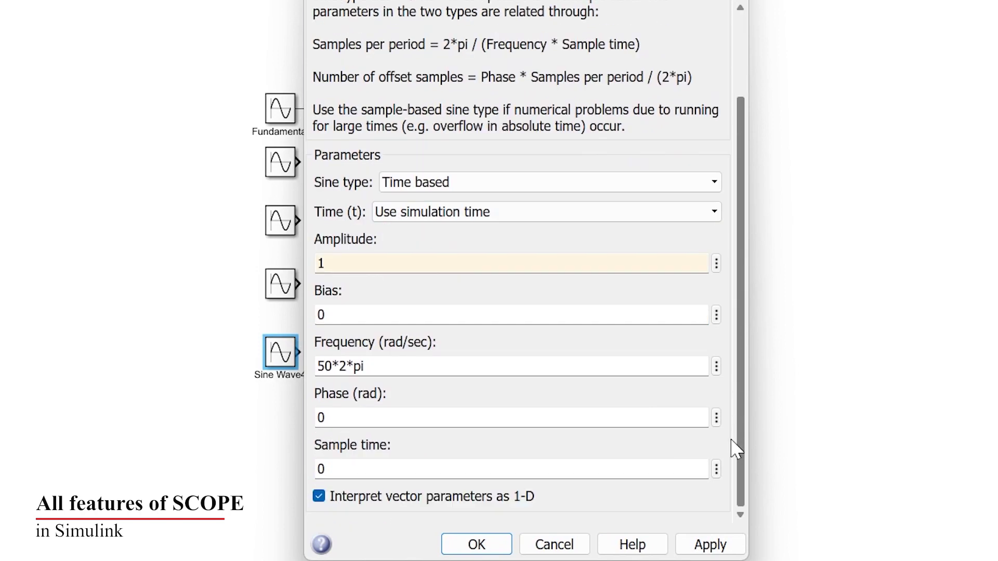
double_click(337, 366)
click(323, 366)
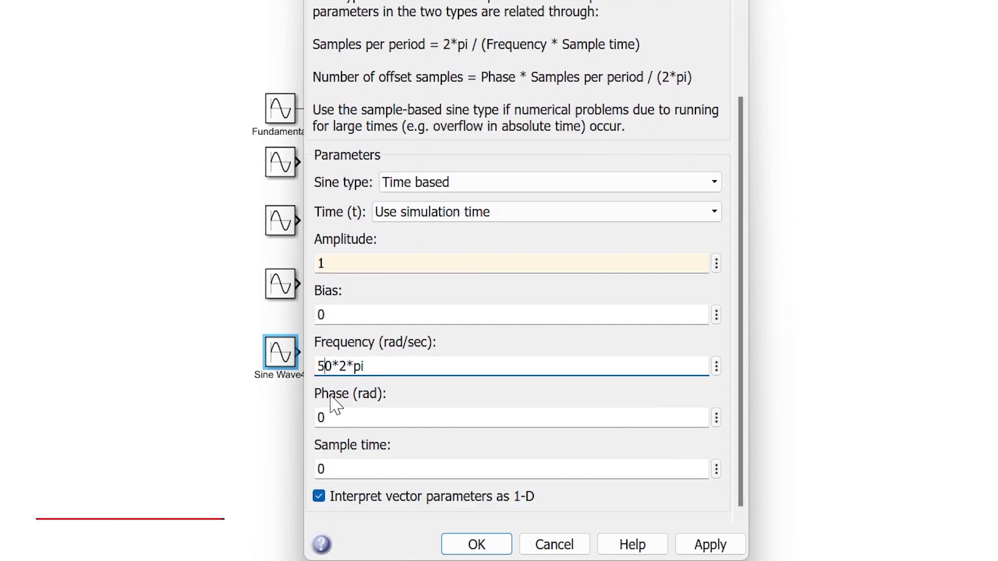
key(shift+Left)
text(60)
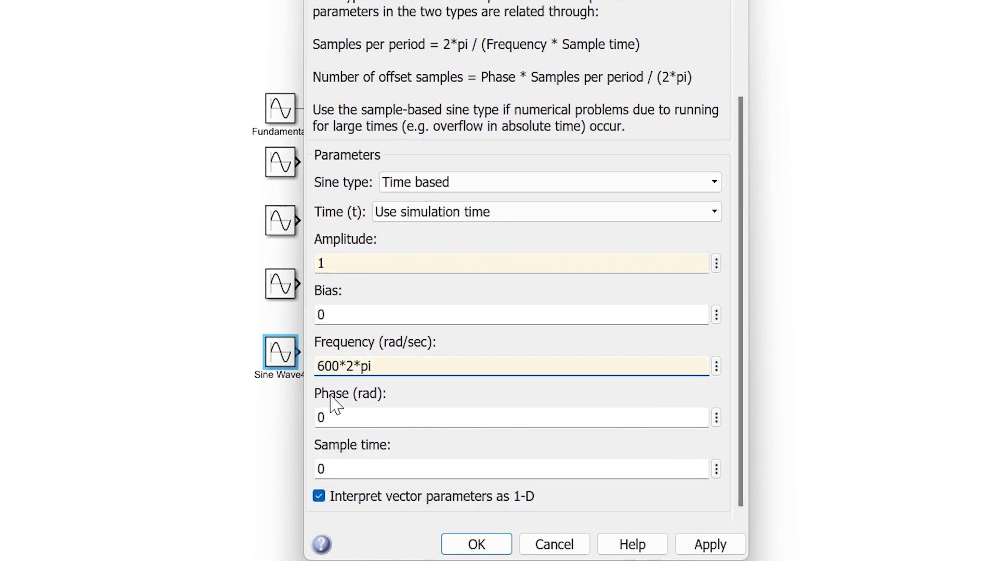
key(Return)
Space out the four harmonic Sine Wave blocks below Fundamental and wire each one to its own input on the Add block.
drag(287, 182, 285, 203)
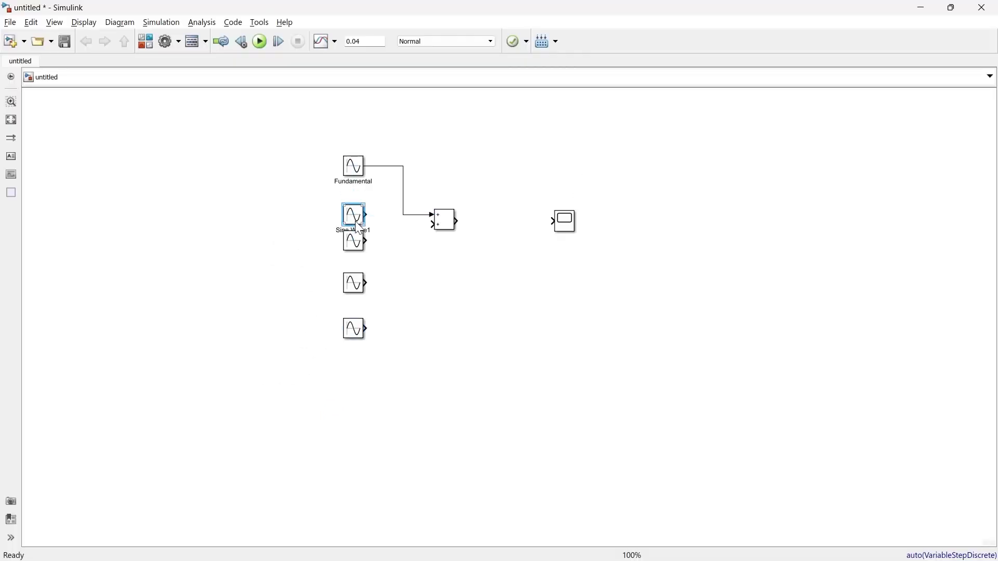
drag(354, 242, 354, 261)
drag(354, 329, 354, 339)
drag(354, 283, 354, 298)
drag(368, 214, 433, 218)
drag(368, 261, 433, 225)
drag(367, 299, 433, 231)
drag(367, 339, 433, 238)
Stretch the Add block to line up its five inputs with the Sine Wave blocks, and connect its output to the Scope.
drag(457, 232, 472, 350)
drag(468, 212, 469, 136)
drag(468, 350, 466, 376)
click(354, 302)
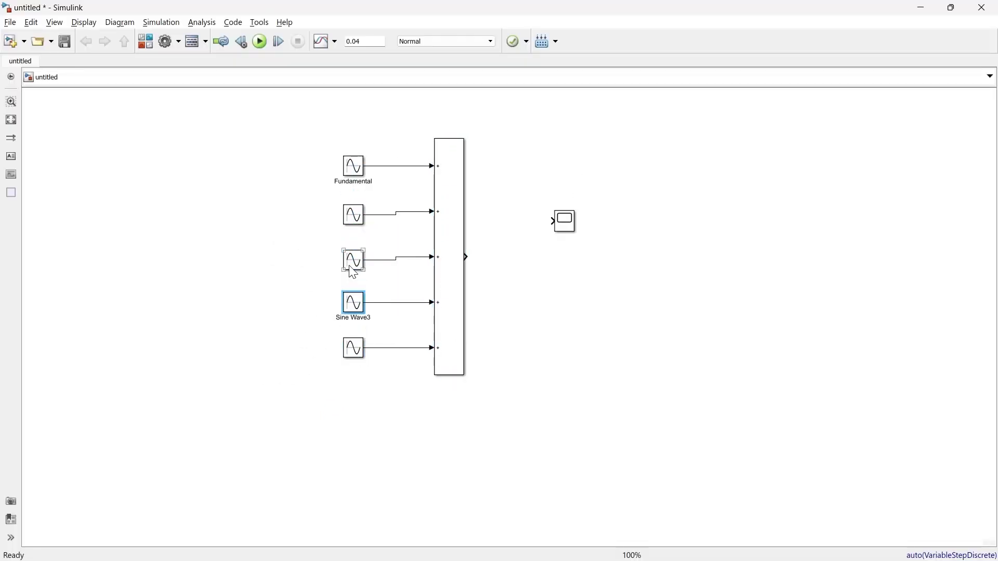
drag(353, 271, 353, 269)
drag(565, 222, 541, 257)
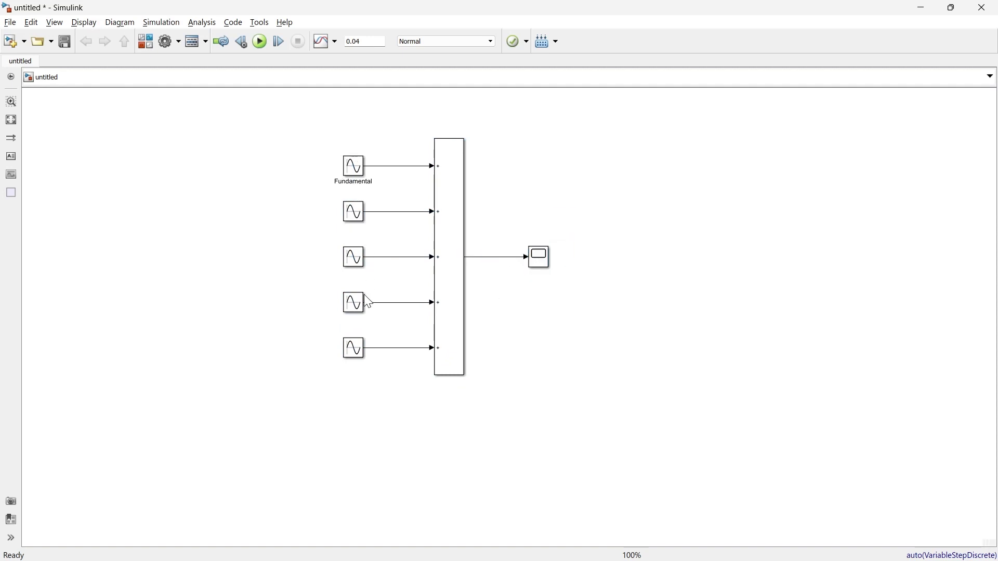
Run the simulation and examine the summed waveform in the Scope.
click(353, 173)
click(541, 260)
click(260, 42)
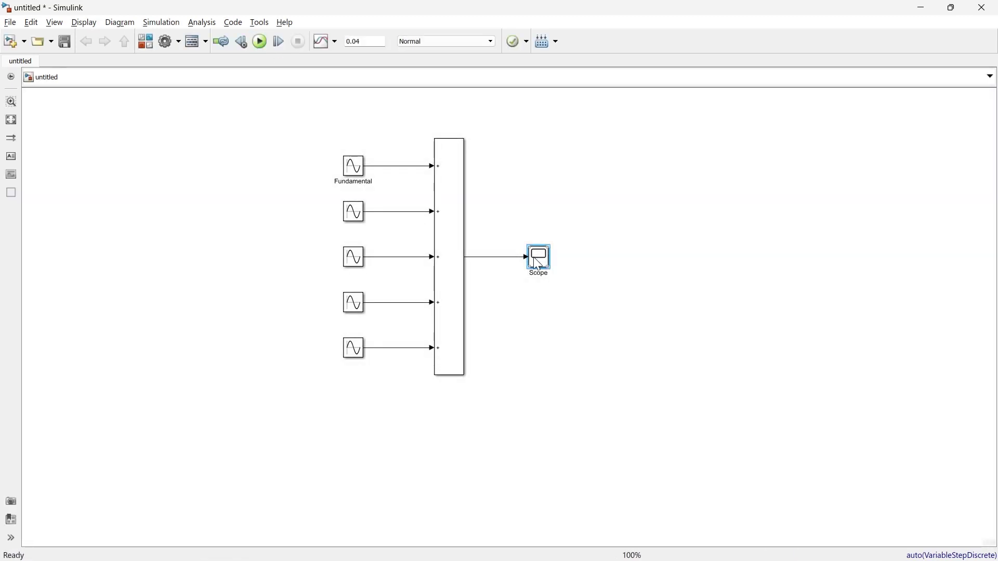
double_click(539, 263)
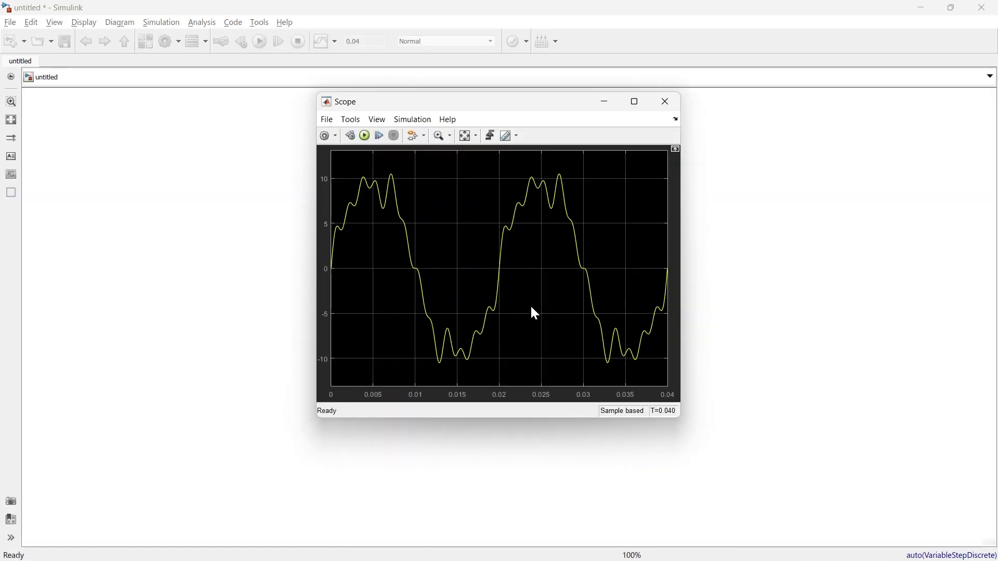
click(667, 102)
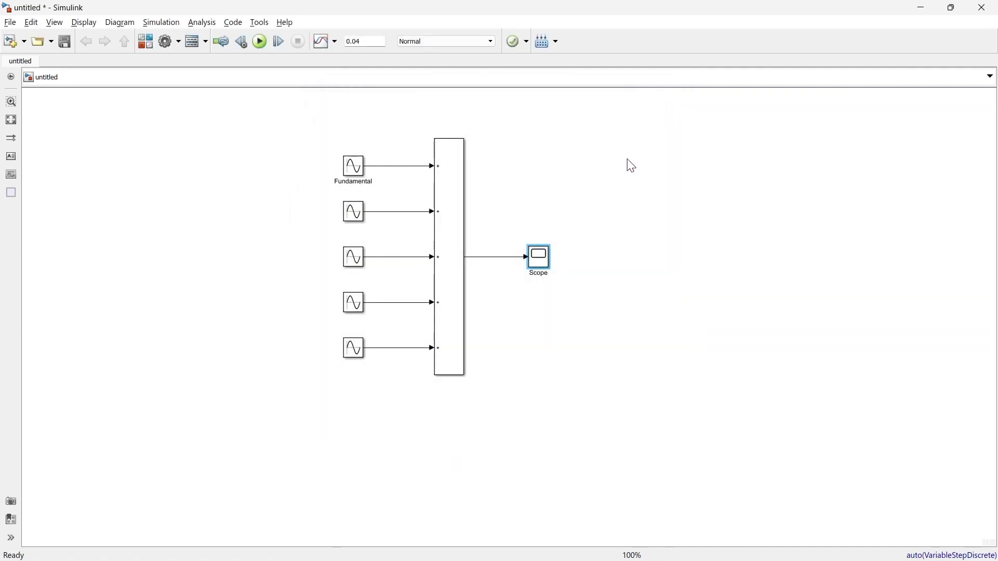
Add a powergui block to the empty canvas area above the Scope.
double_click(618, 167)
text(power)
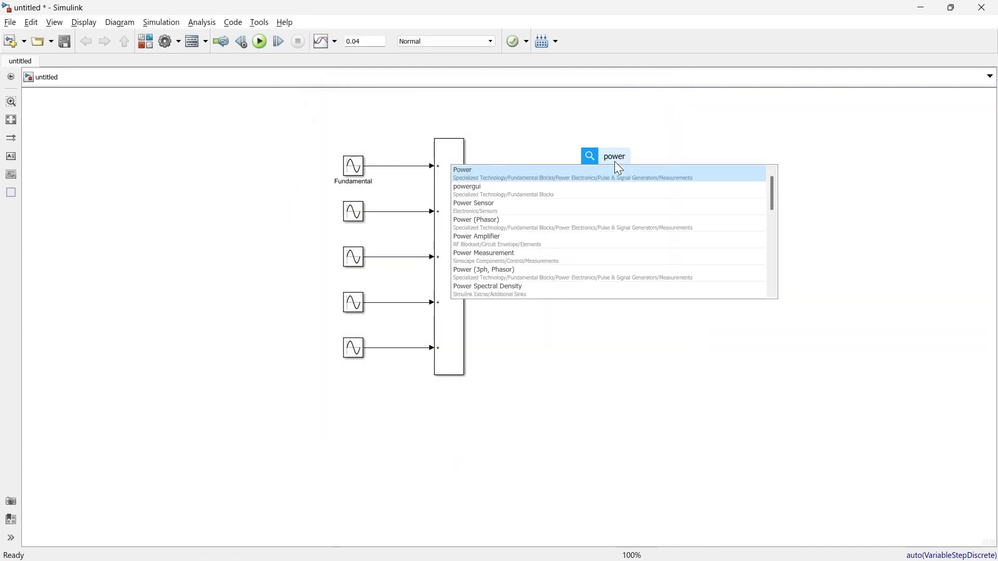
key(Down)
key(Return)
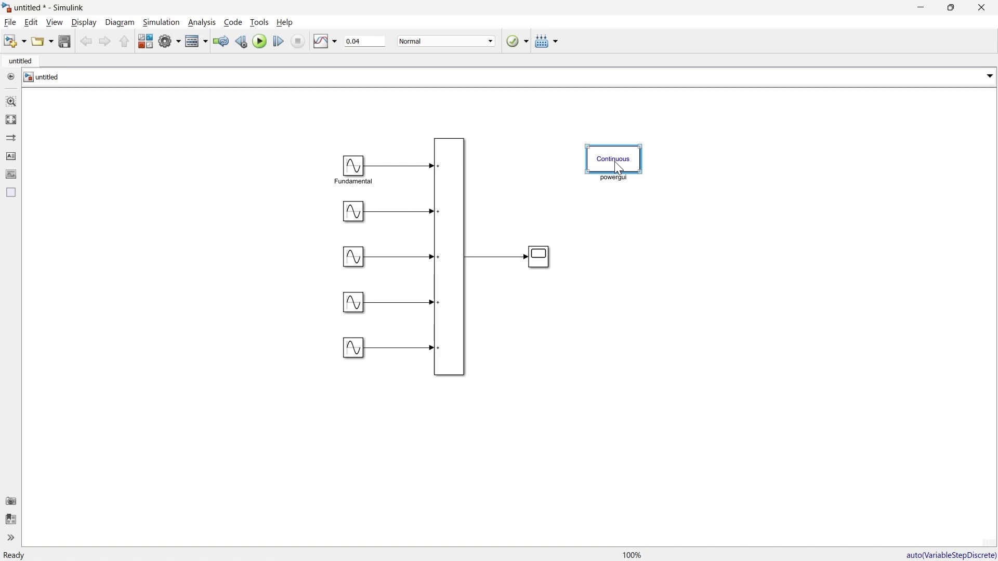
Review the analysis tools offered by the powergui block, including FFT Analysis, and close its parameters.
double_click(615, 162)
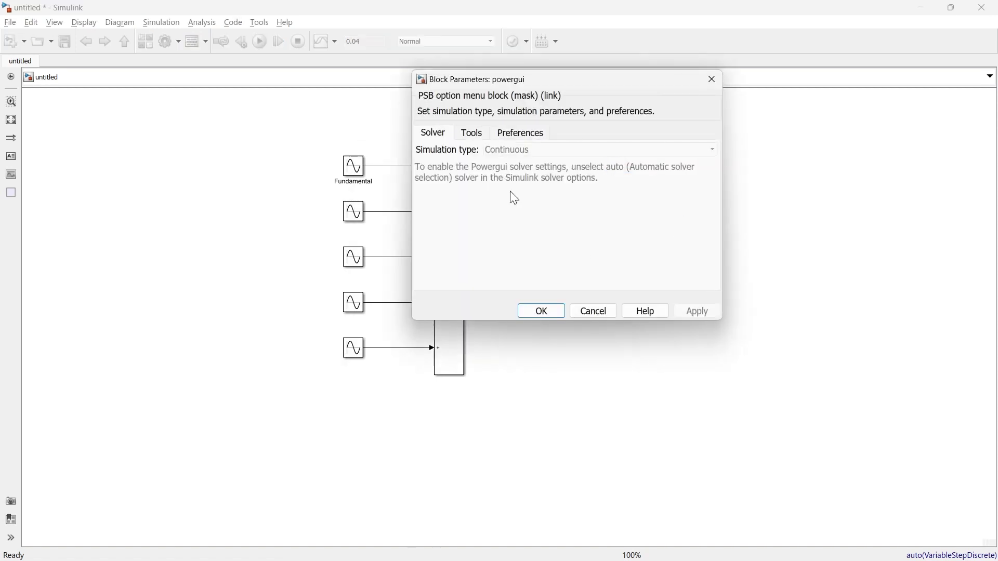
click(473, 134)
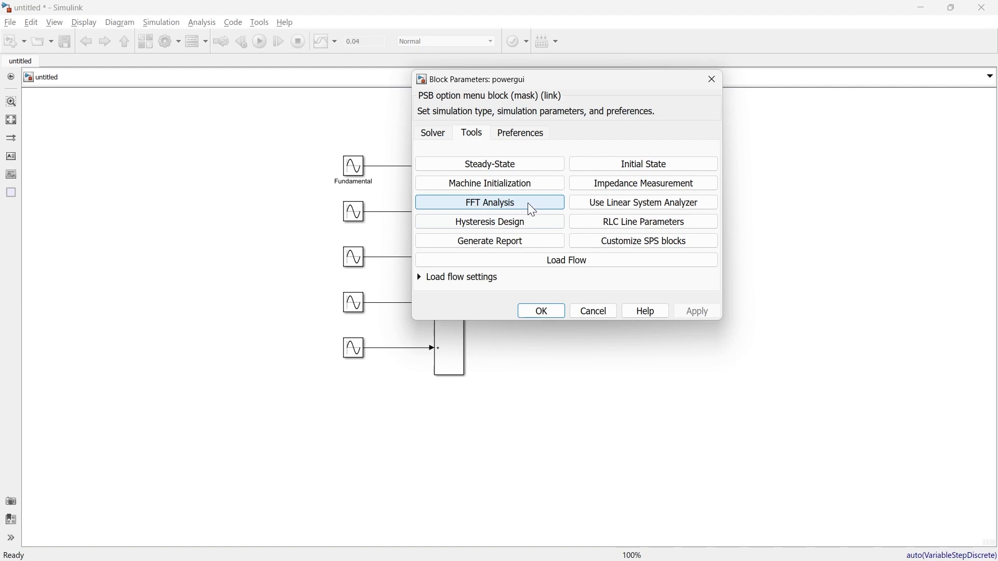
click(712, 79)
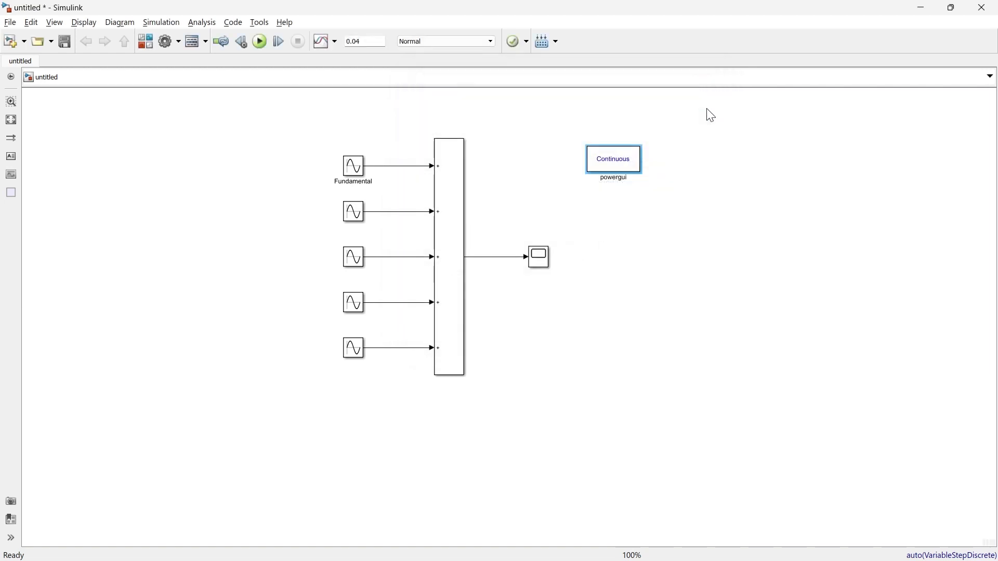
Set the simulation stop time to 1 and log the Scope's data to the workspace under the variable name THD.
double_click(370, 42)
text(1)
double_click(539, 257)
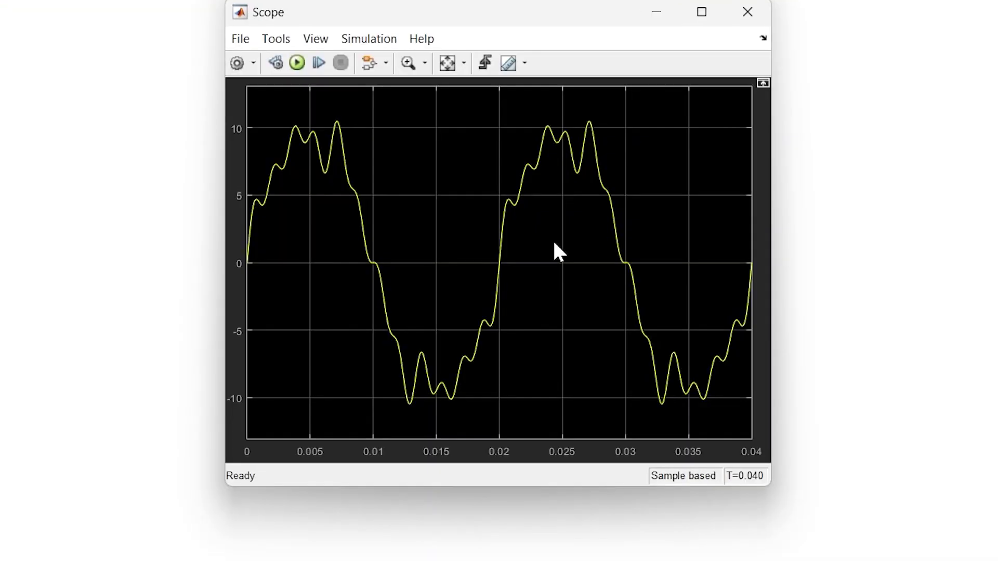
click(237, 63)
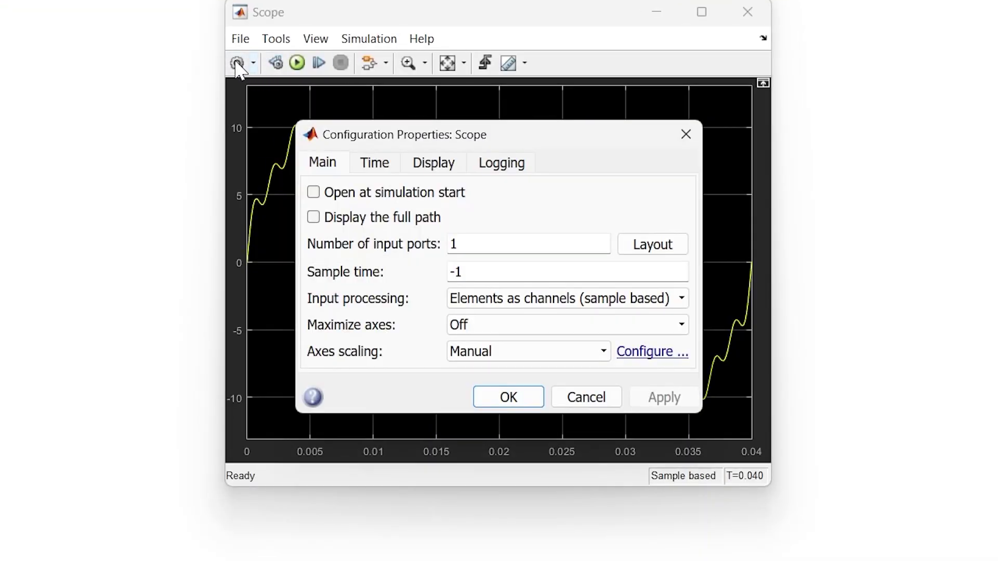
click(490, 167)
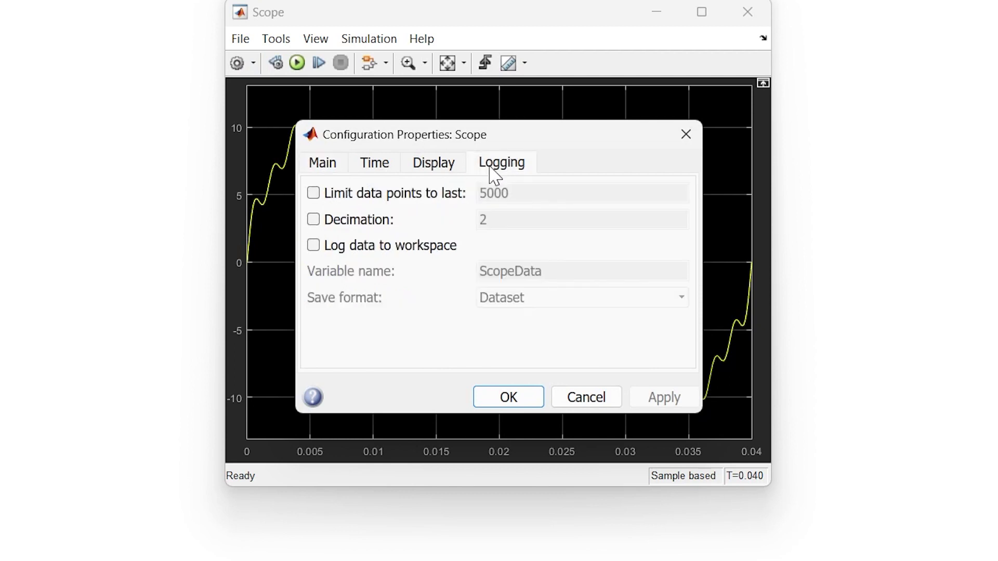
click(377, 254)
double_click(597, 270)
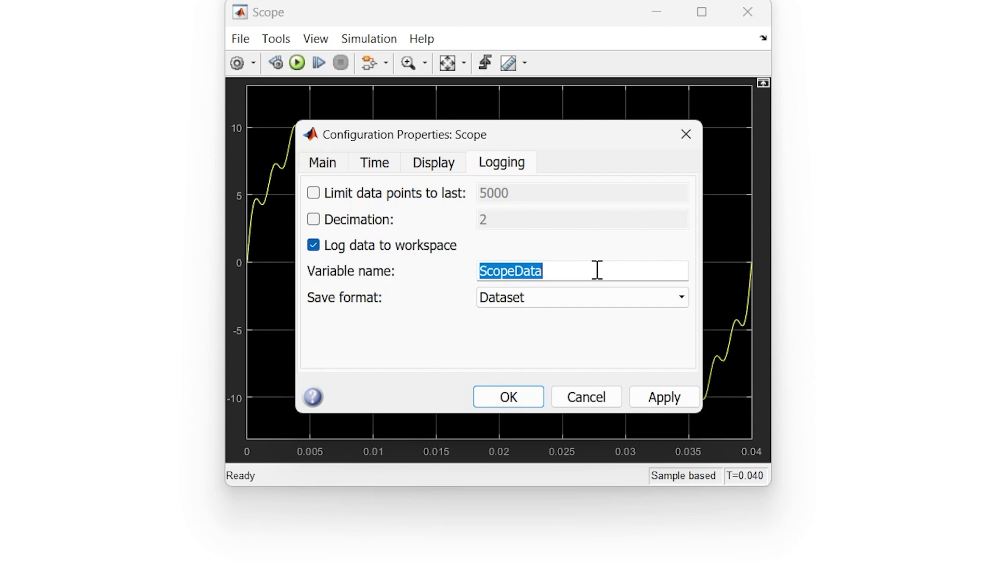
text(THD)
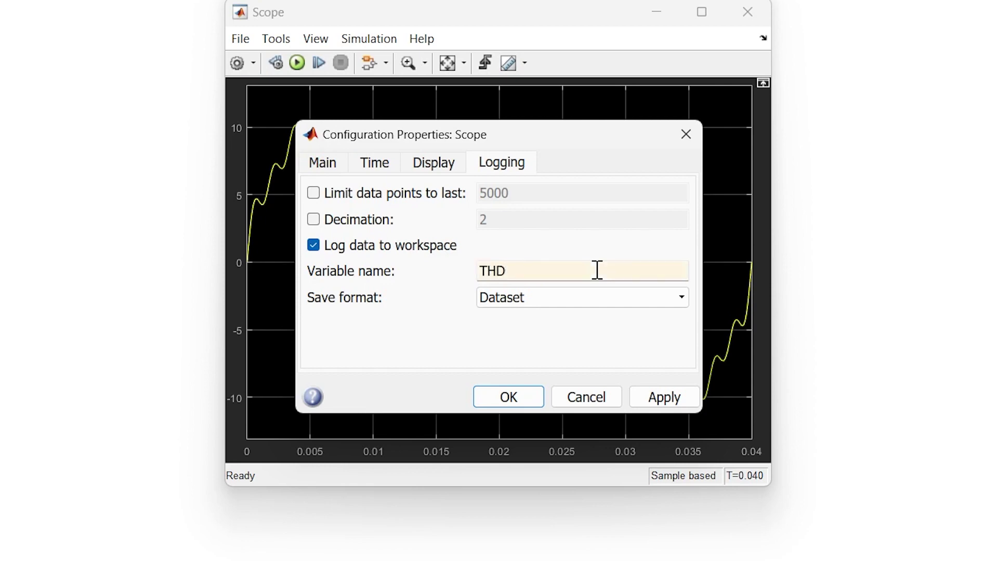
double_click(598, 271)
key(Return)
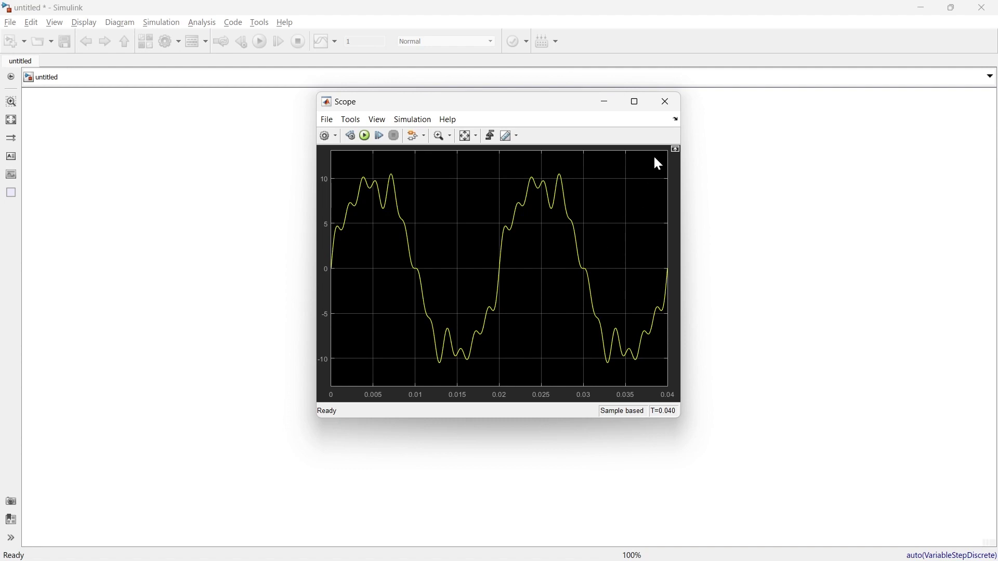
click(665, 102)
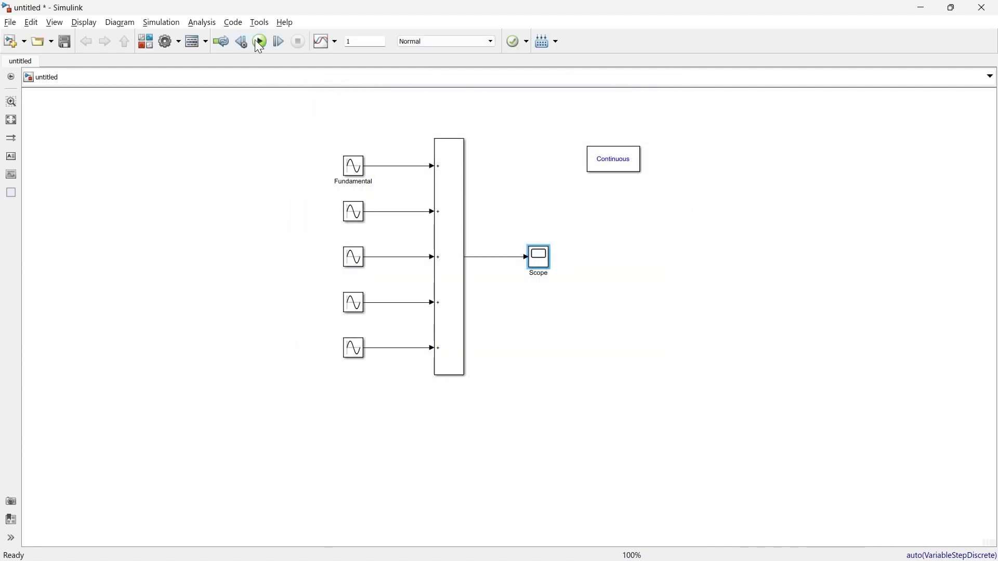
Duplicate the Scope, wire the copy to the Fundamental signal line, and place it above the Add block's output side.
mouse_move(538, 259)
mouse_down()
mouse_move(540, 221)
mouse_move(398, 167)
mouse_up()
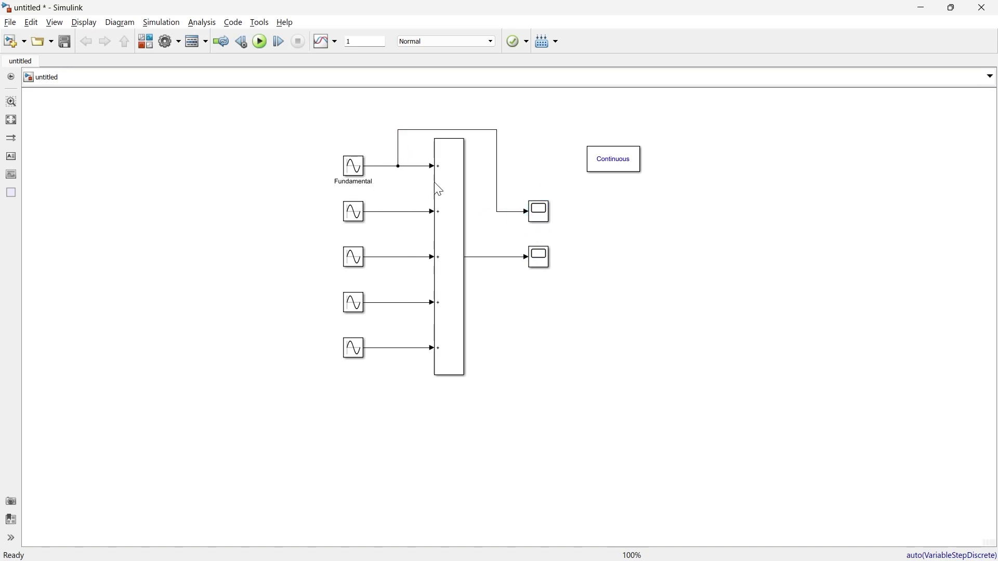
click(537, 214)
drag(533, 208, 531, 129)
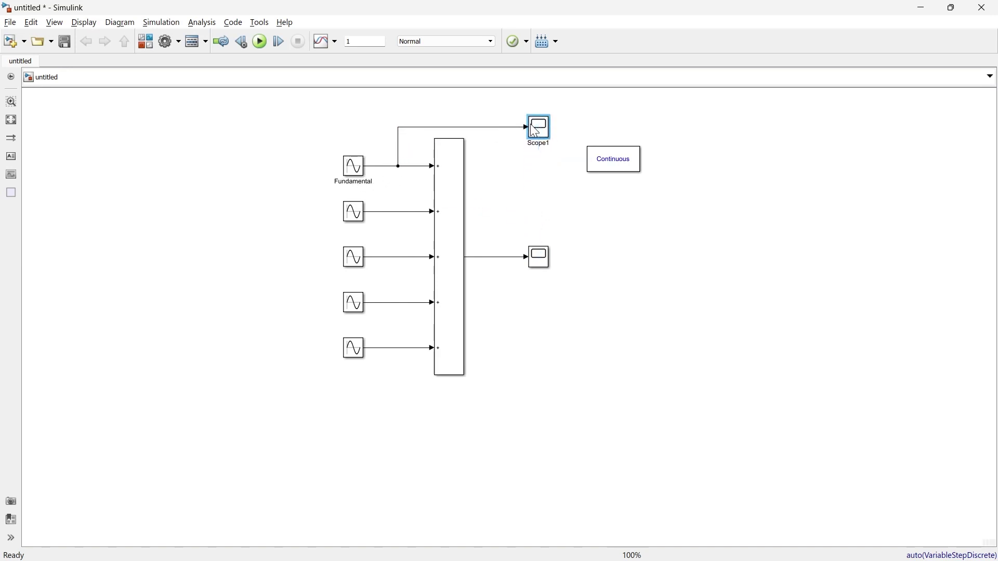
Set the workspace variable name for Scope1's logged data to Fundamental and close the scope.
double_click(538, 129)
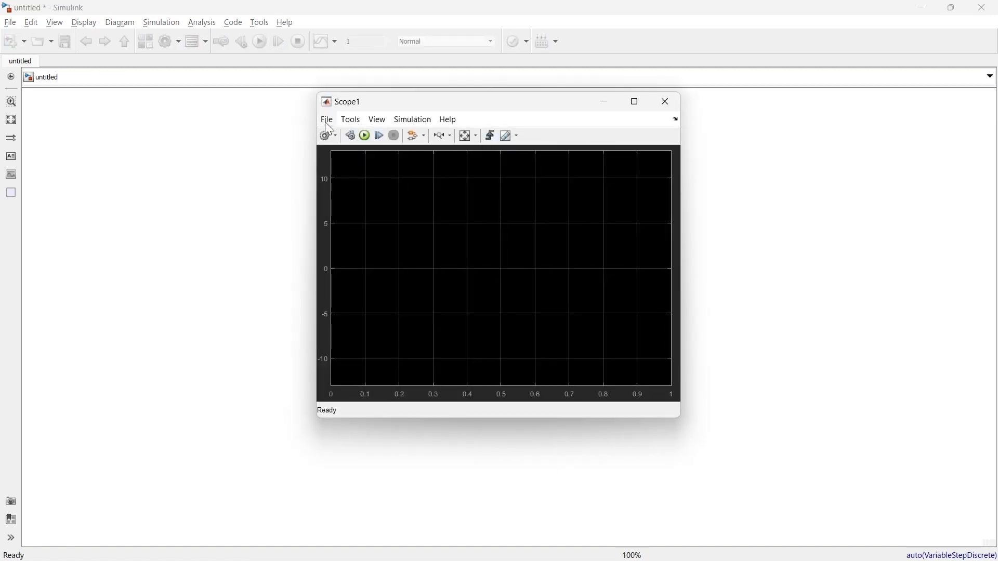
click(324, 135)
click(502, 204)
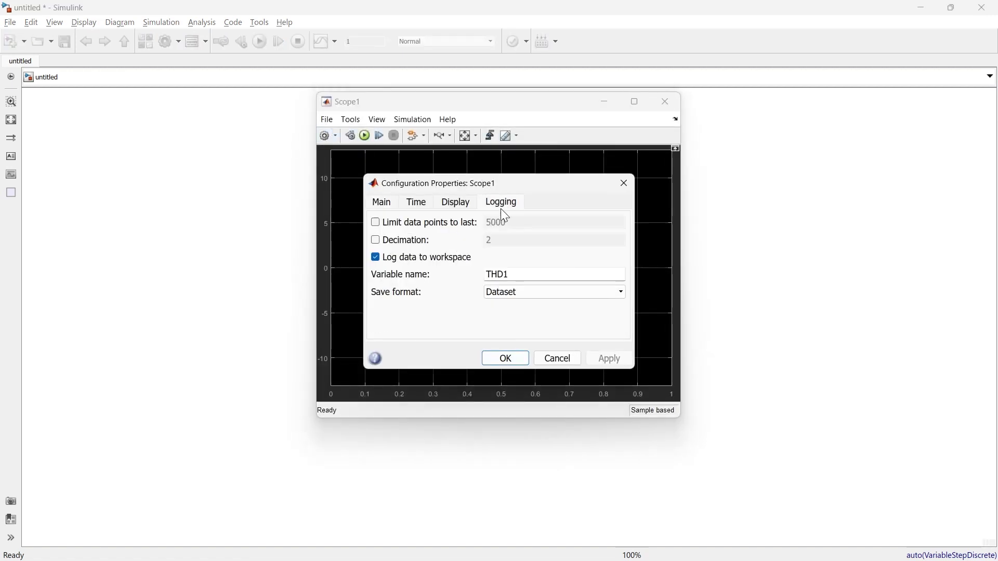
drag(484, 276, 531, 275)
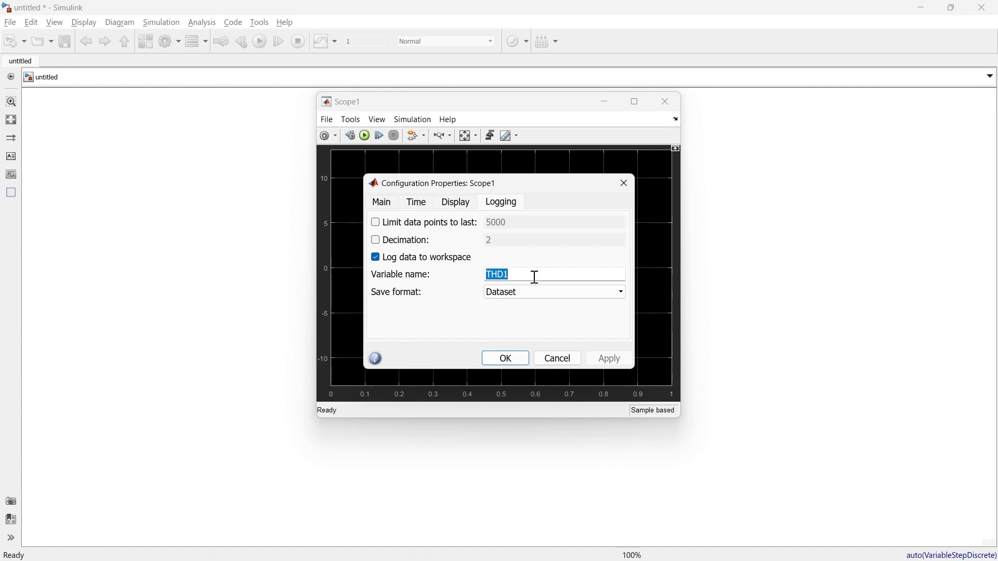
text(Fundamental)
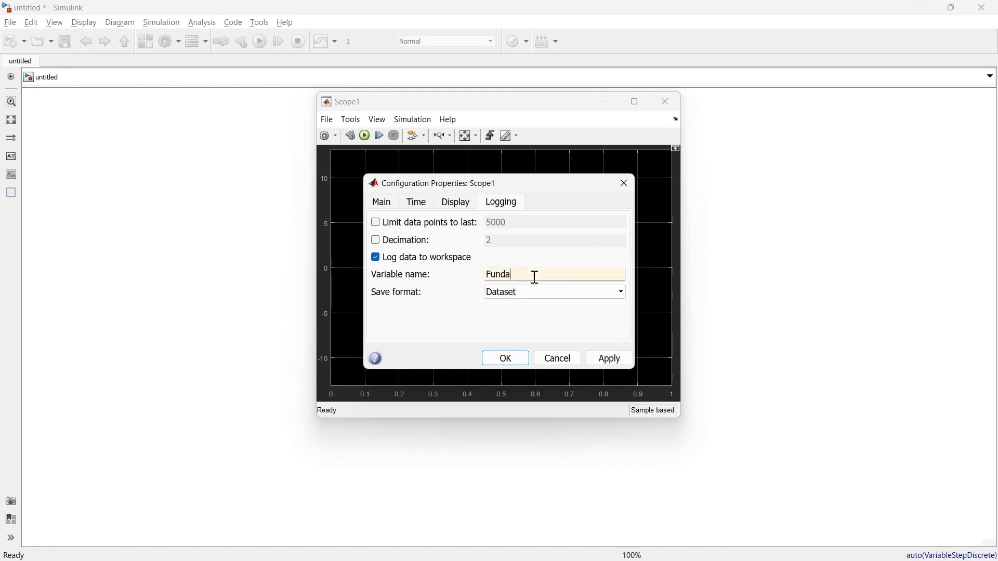
click(502, 358)
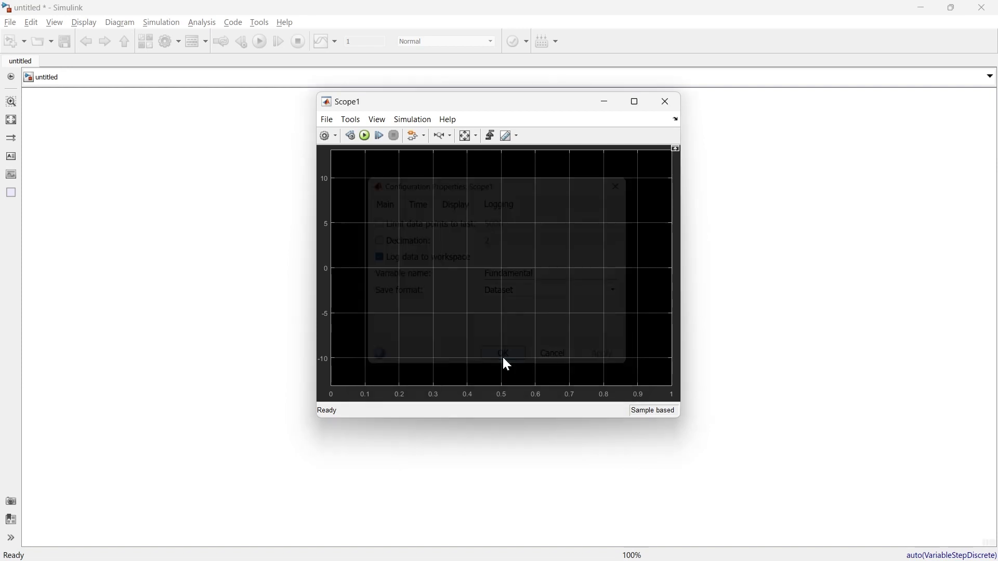
click(668, 103)
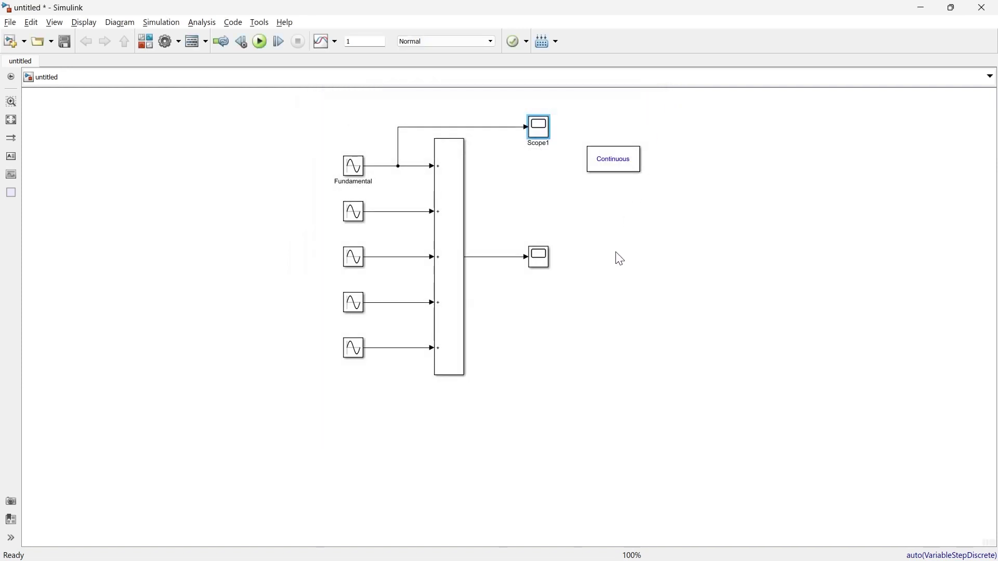
Run the simulation, launch the powergui block's FFT Analysis tool and maximize its window.
click(259, 42)
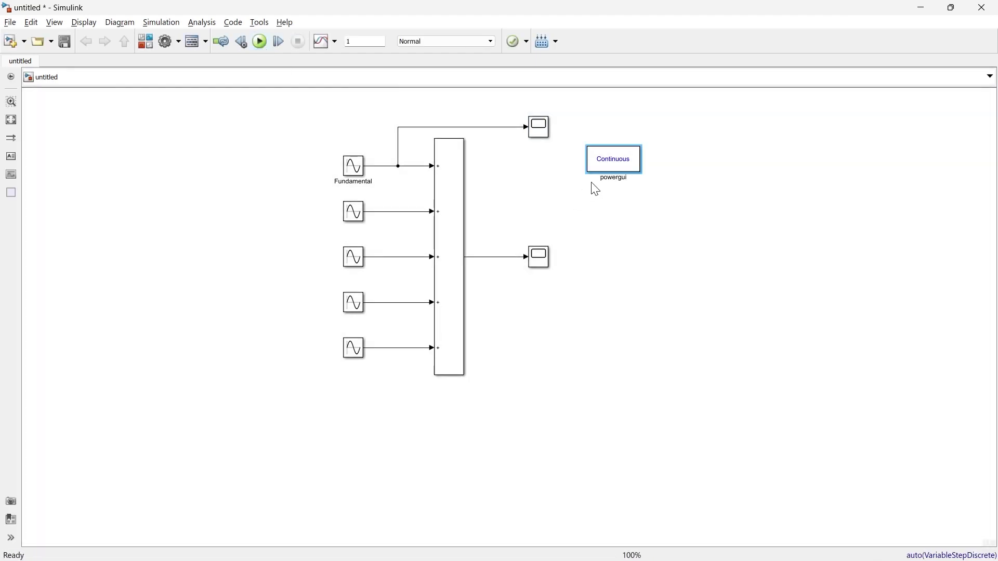
double_click(620, 160)
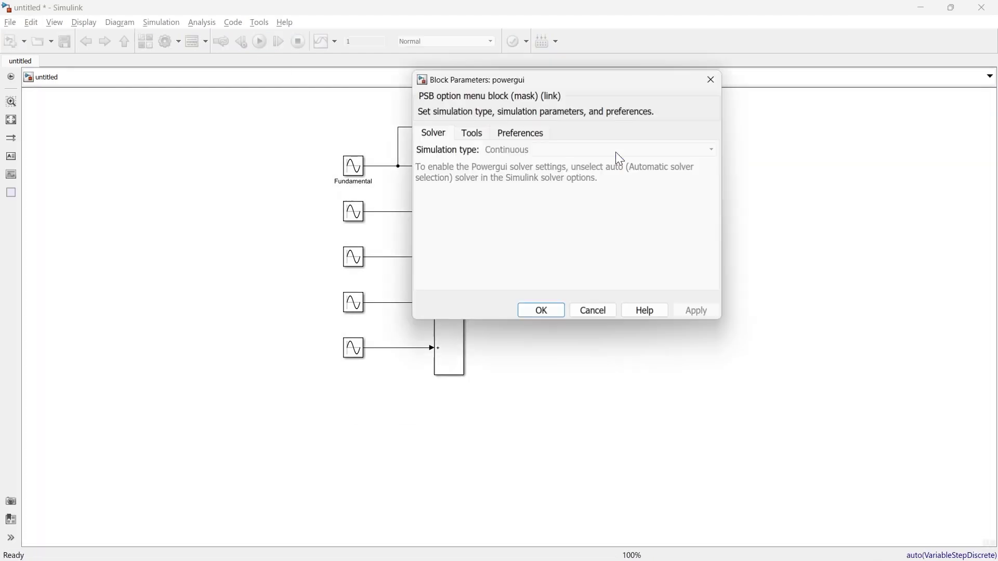
click(472, 134)
click(478, 208)
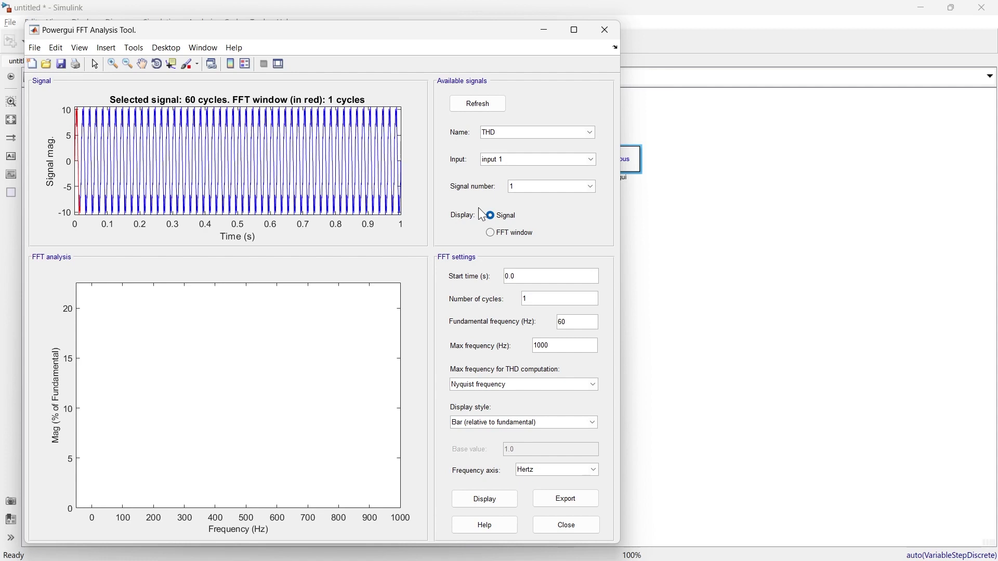
click(574, 30)
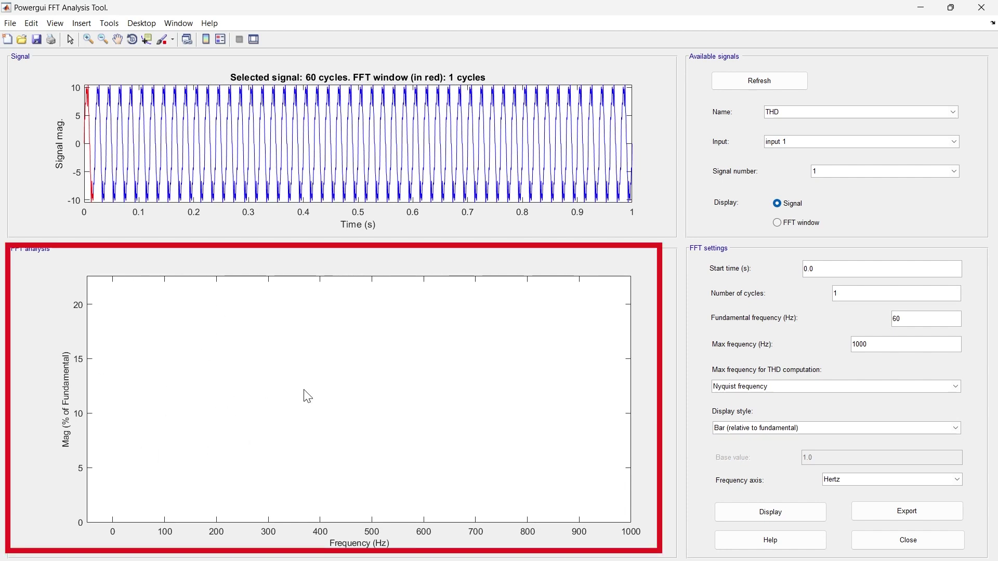
Compare the logged Fundamental and THD signals, leaving THD selected with input 1 and signal number 1.
click(830, 117)
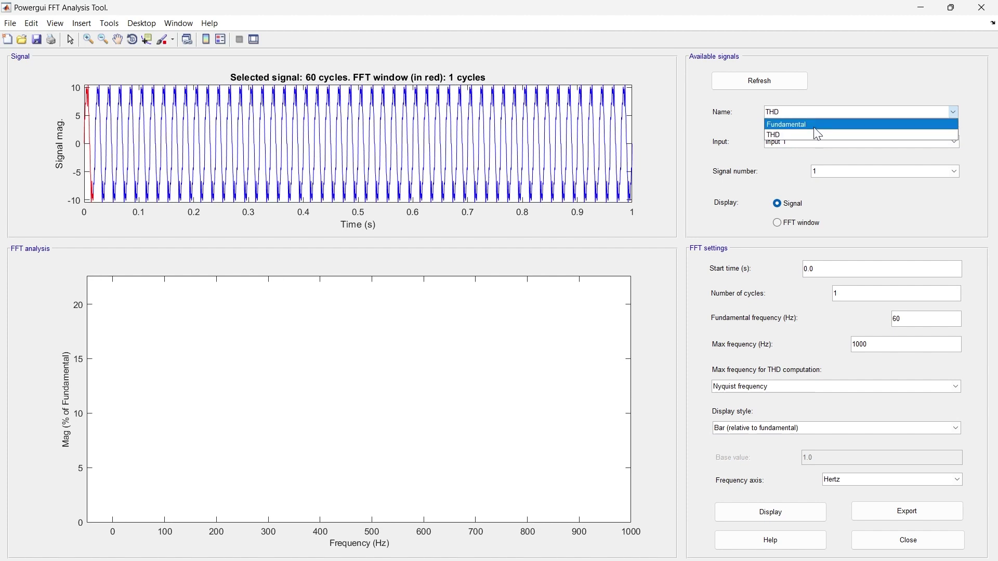
click(819, 127)
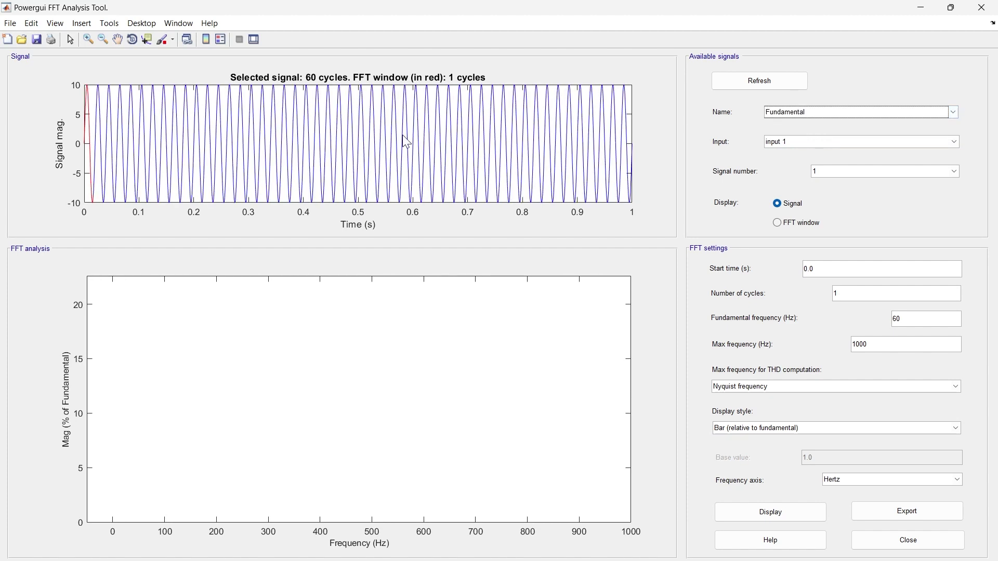
click(803, 112)
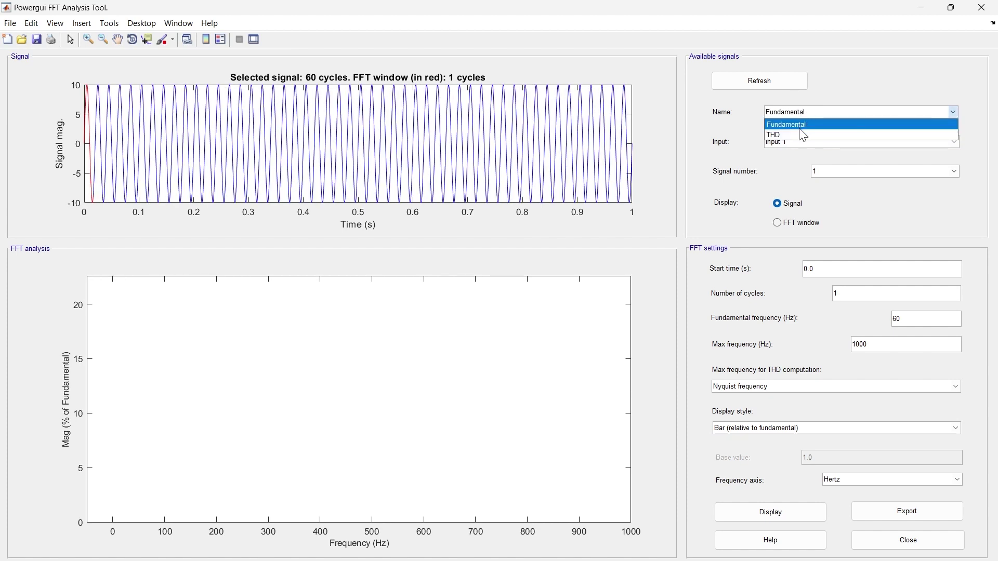
click(802, 133)
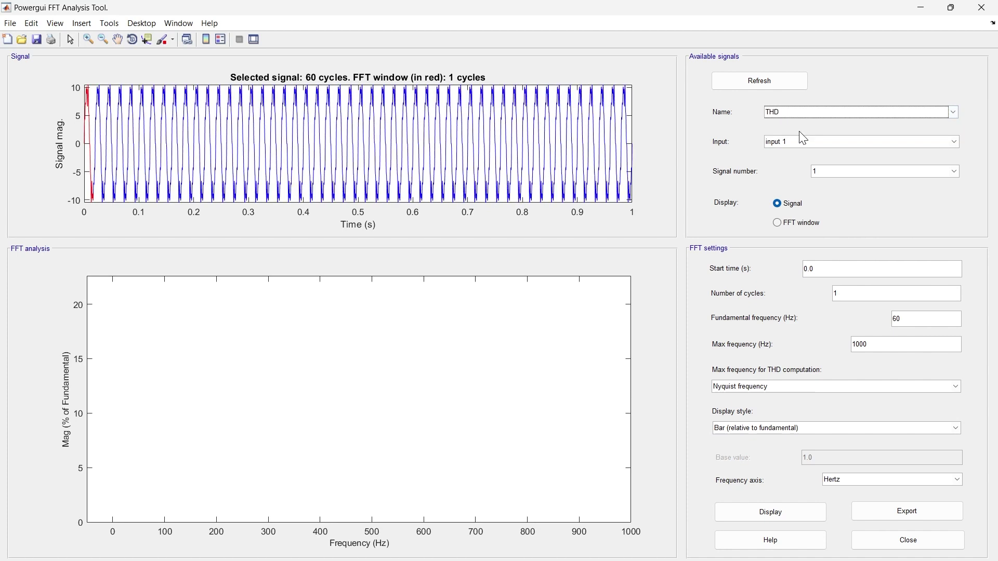
click(822, 142)
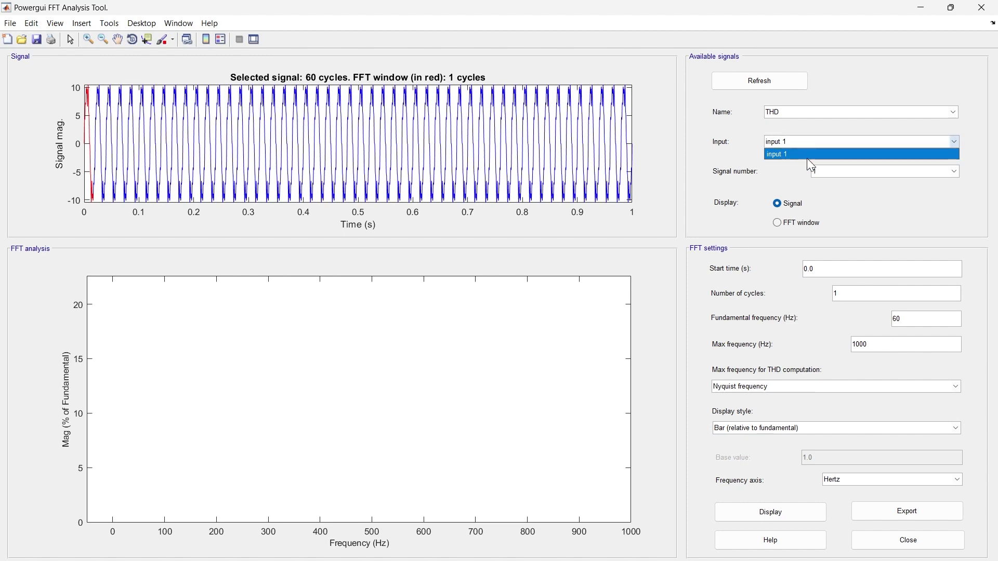
click(774, 154)
click(838, 171)
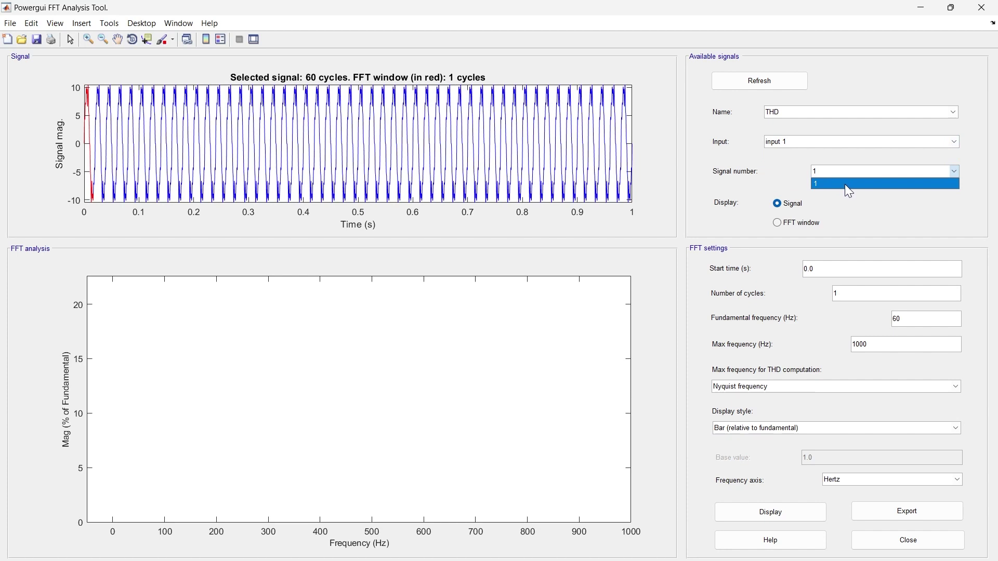
click(845, 184)
Preview the FFT window of the THD signal, and return to the full signal display.
click(791, 206)
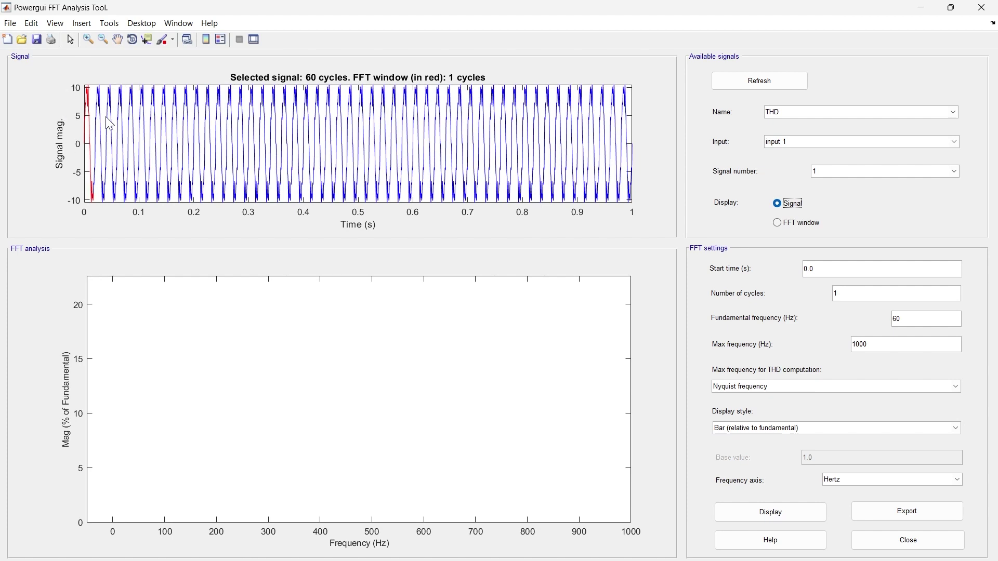
click(781, 225)
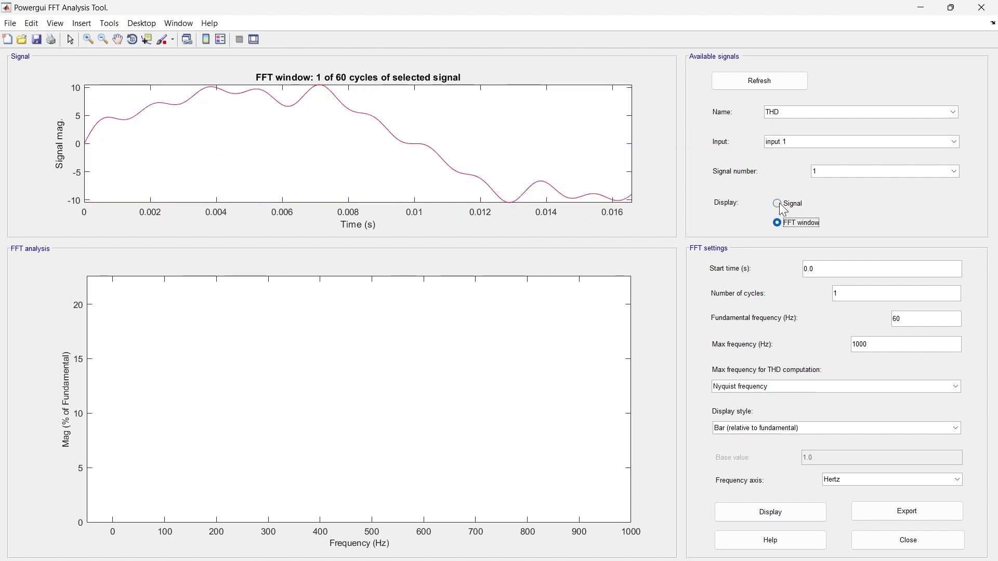
click(784, 208)
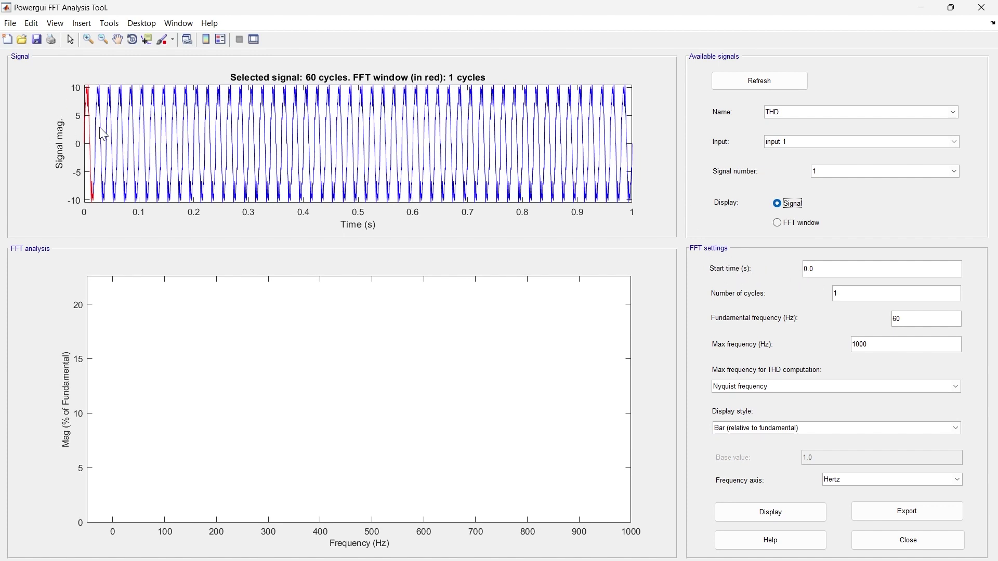
Set the FFT start time to 0.5 s.
click(827, 269)
double_click(825, 267)
text(0)
click(849, 242)
Set the FFT fundamental frequency to 50 Hz and the number of cycles to 5.
double_click(911, 319)
text(50)
click(849, 294)
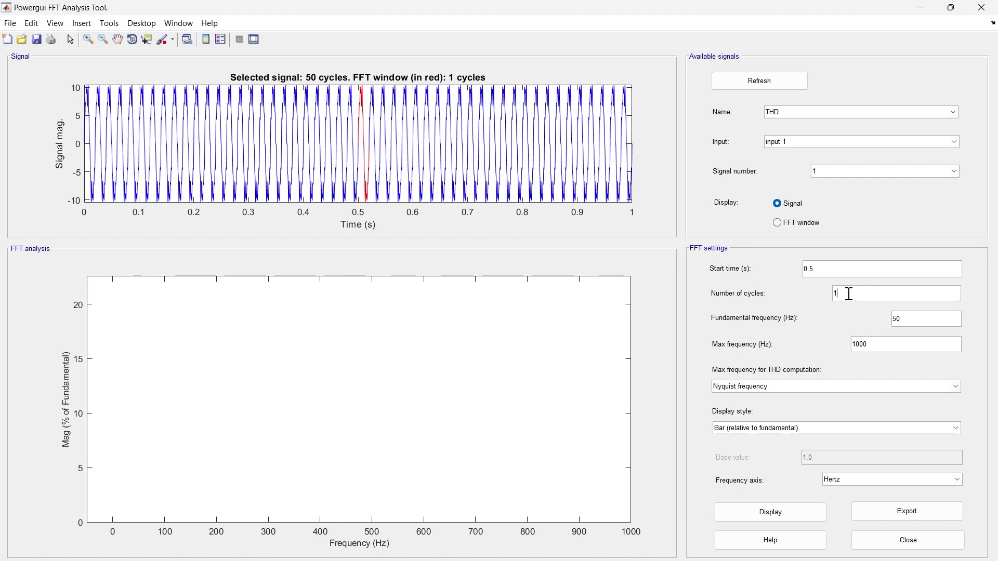
key(BackSpace)
key(Return)
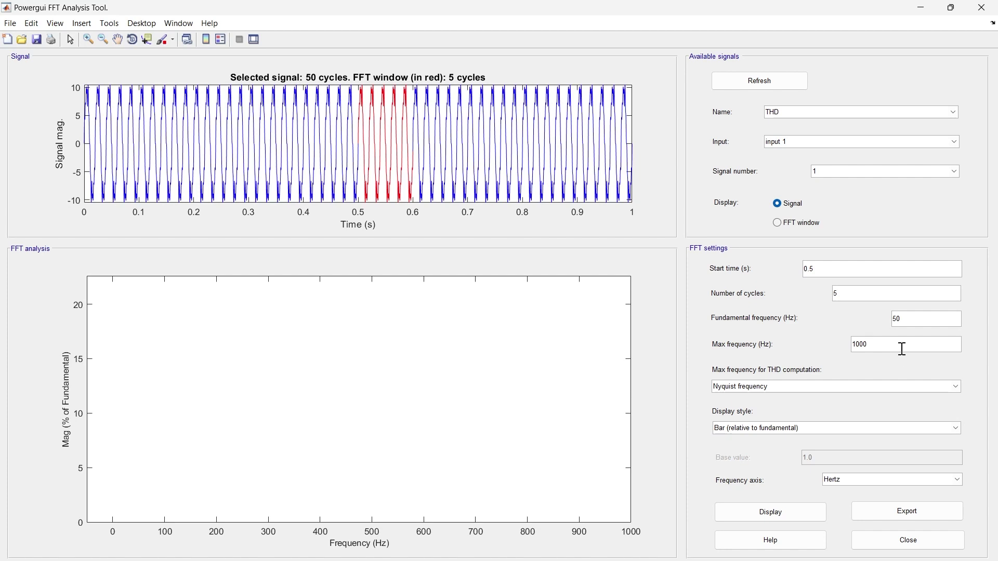
Set the FFT maximum frequency to 2000 Hz and display the spectrum of the THD signal.
drag(903, 348, 781, 348)
text(000)
click(797, 513)
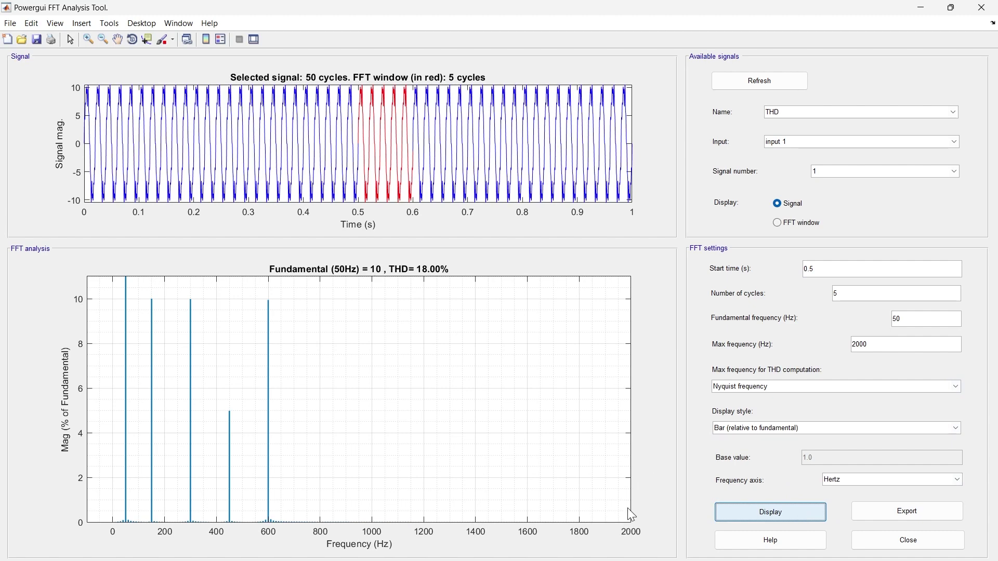
Set the FFT maximum frequency to 1000 Hz and display the spectrum again.
key(shift+Tab)
text(1000)
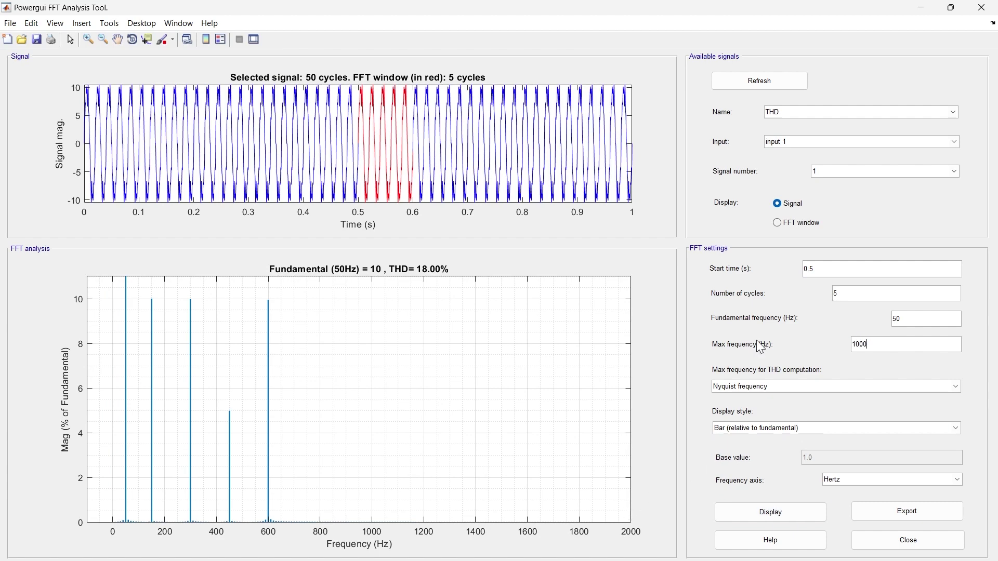
key(Tab)
key(Return)
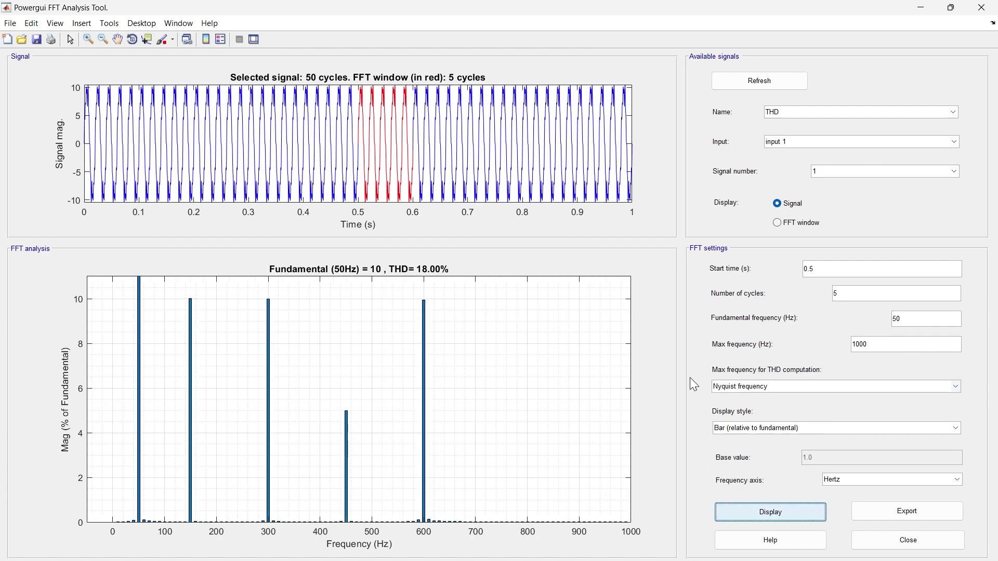
Review the options for the THD computation's maximum frequency and the display style, keeping Nyquist frequency and Bar (relative to fundamental).
click(782, 388)
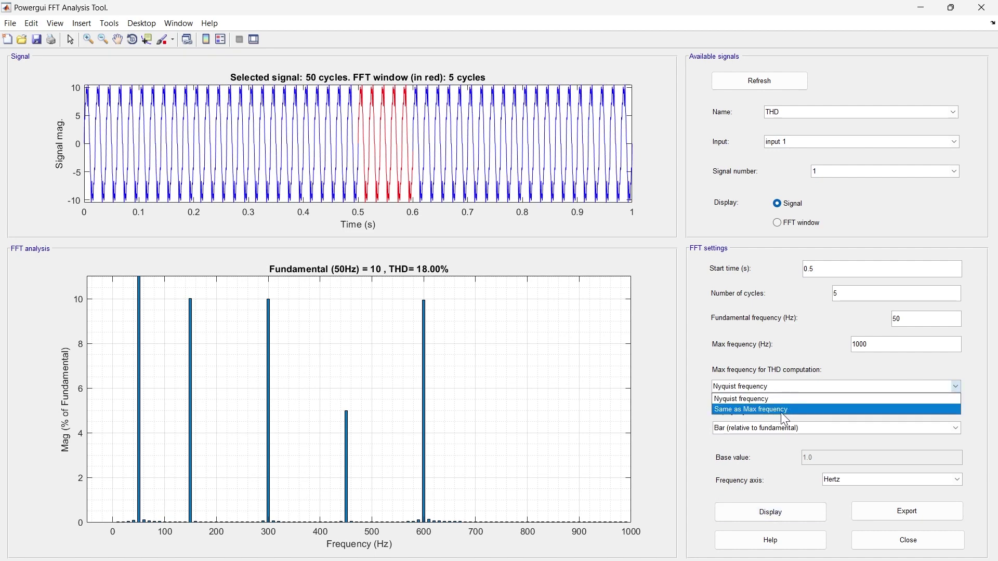
click(779, 399)
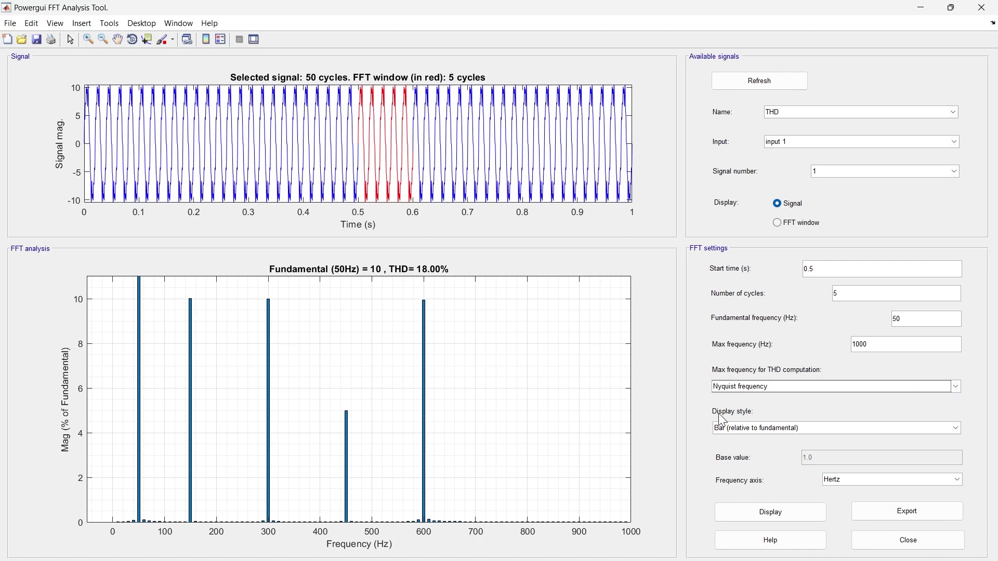
click(779, 427)
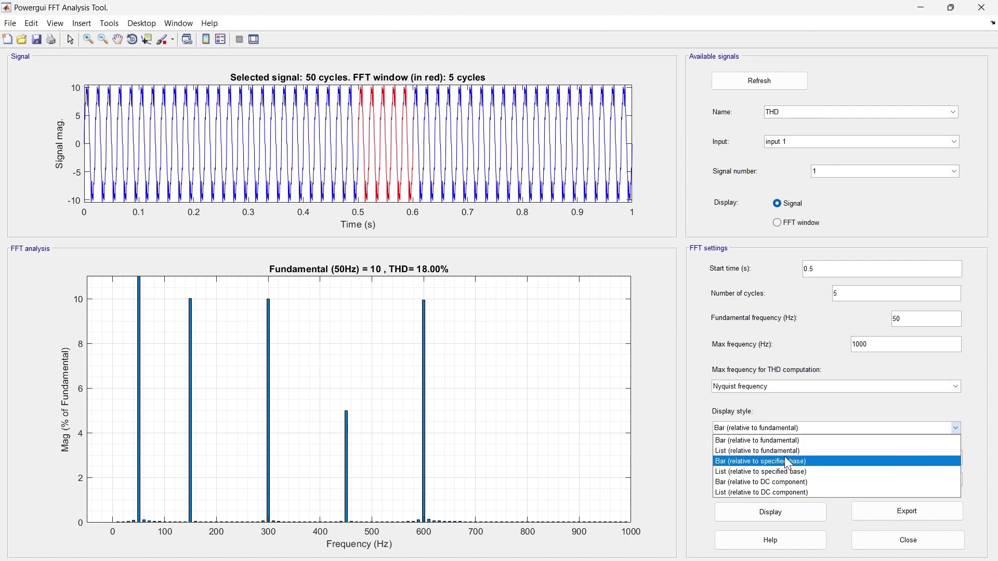
click(707, 410)
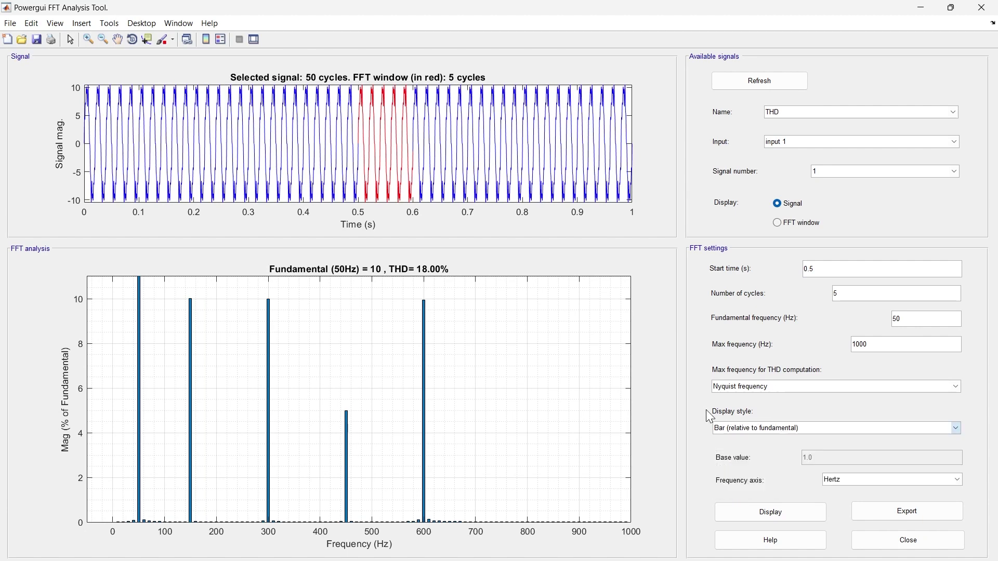
click(752, 433)
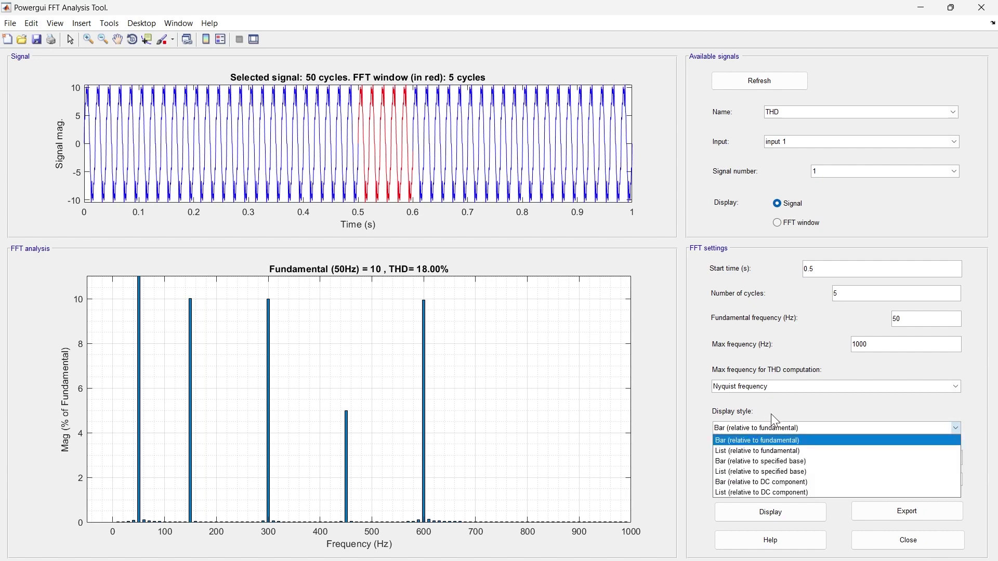
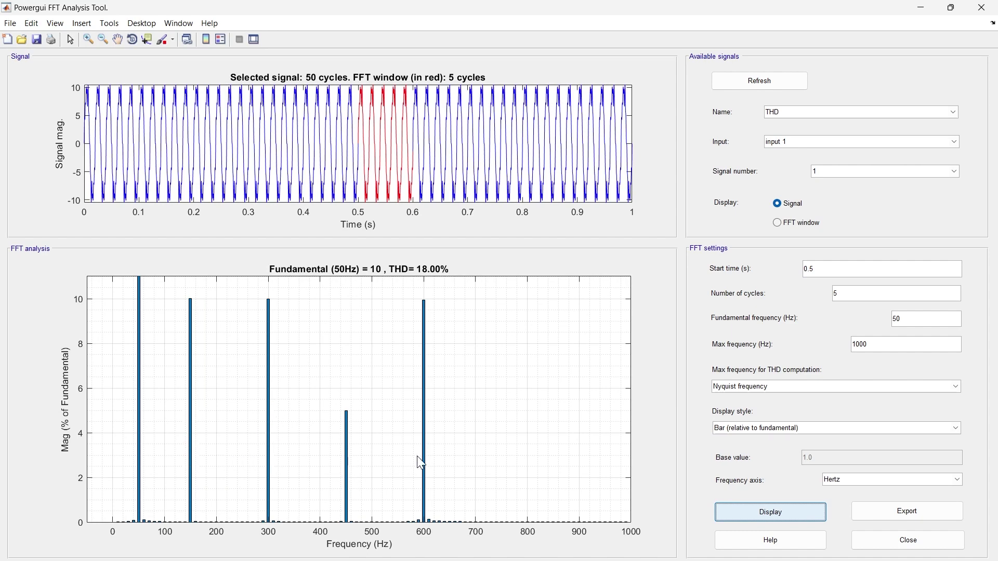
Change the FFT display style to List (relative to fundamental) and display the results.
click(729, 428)
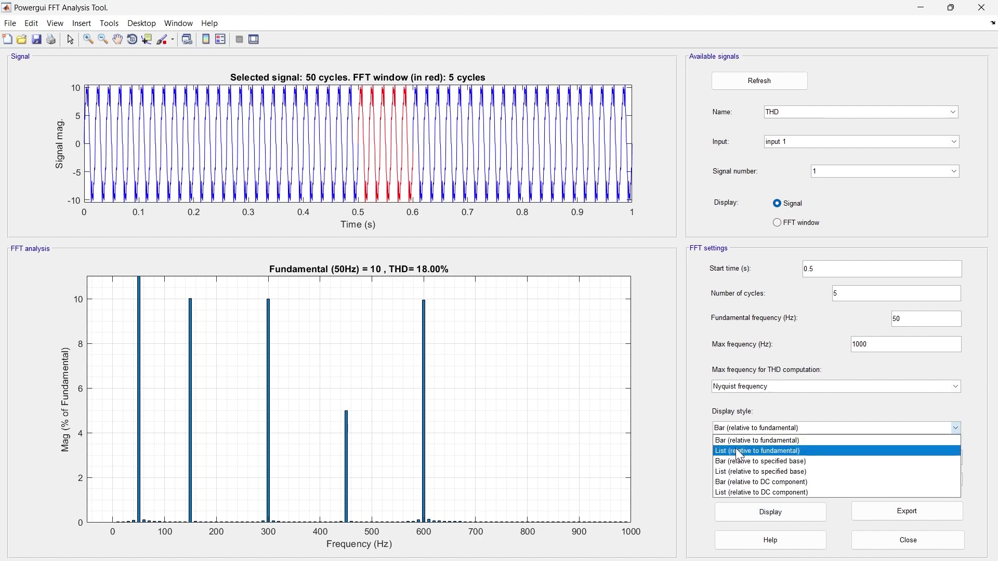
click(733, 450)
click(744, 513)
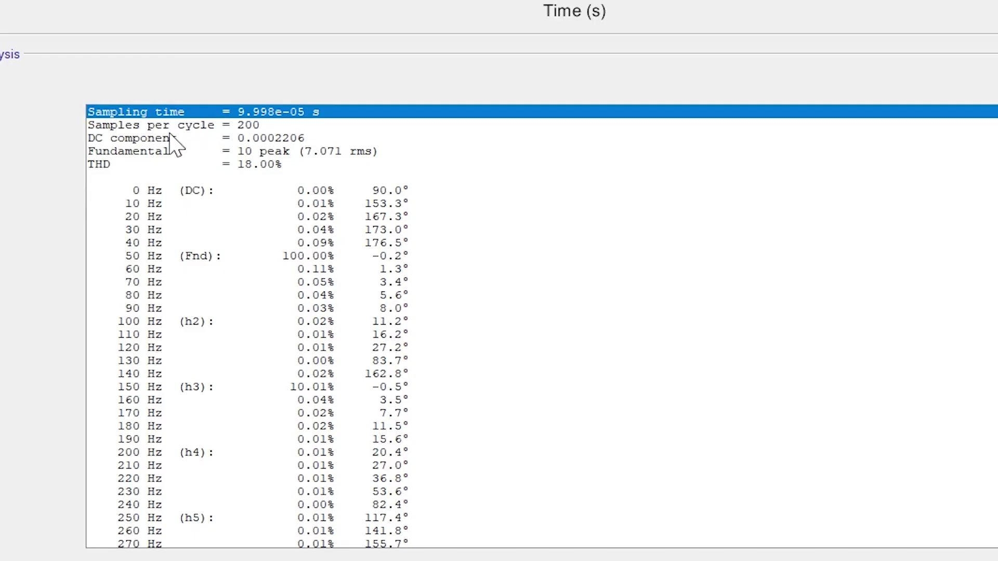
Examine the listed samples per cycle, DC component, fundamental, THD and 50 Hz entries in the FFT results.
click(197, 128)
click(175, 139)
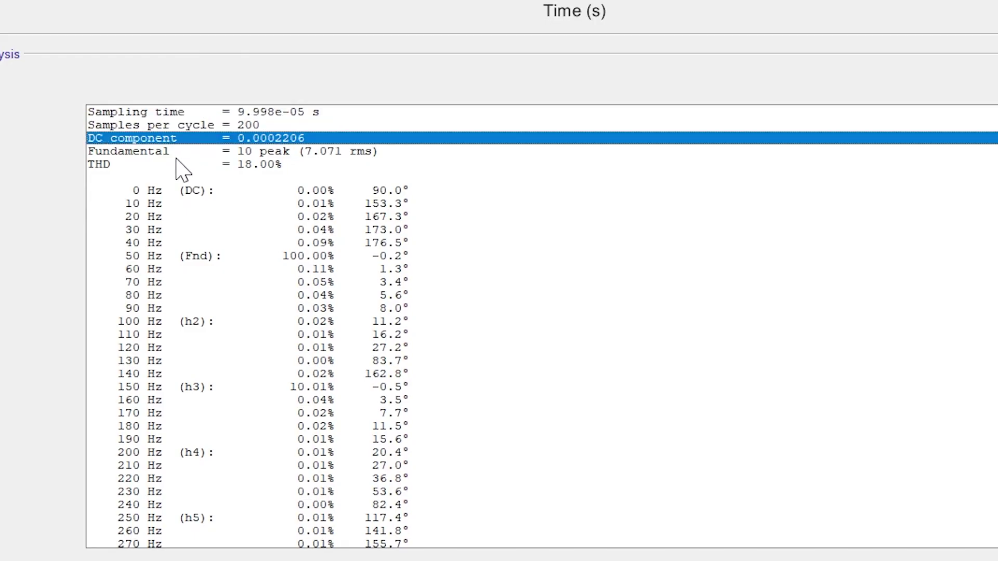
click(160, 152)
click(131, 165)
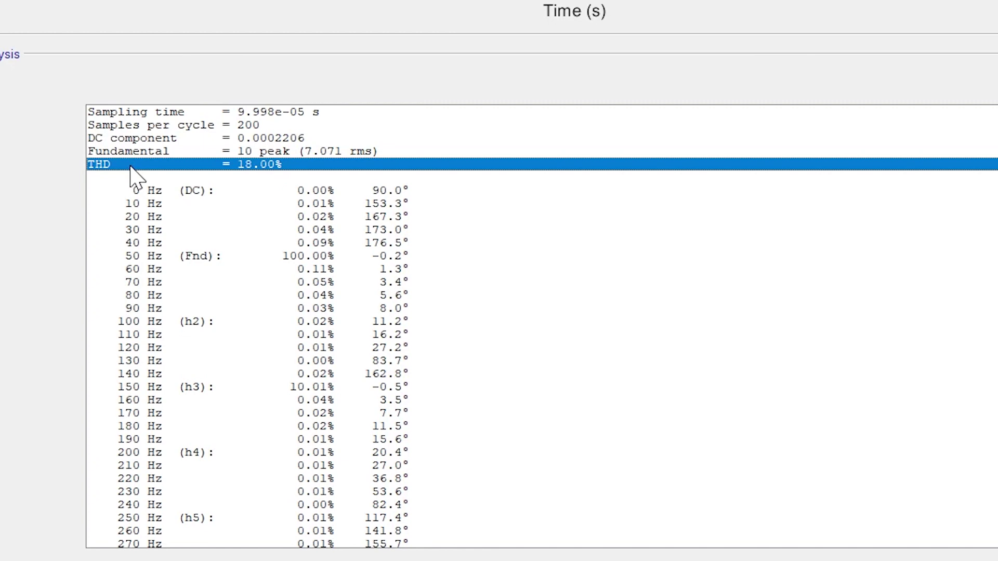
click(150, 257)
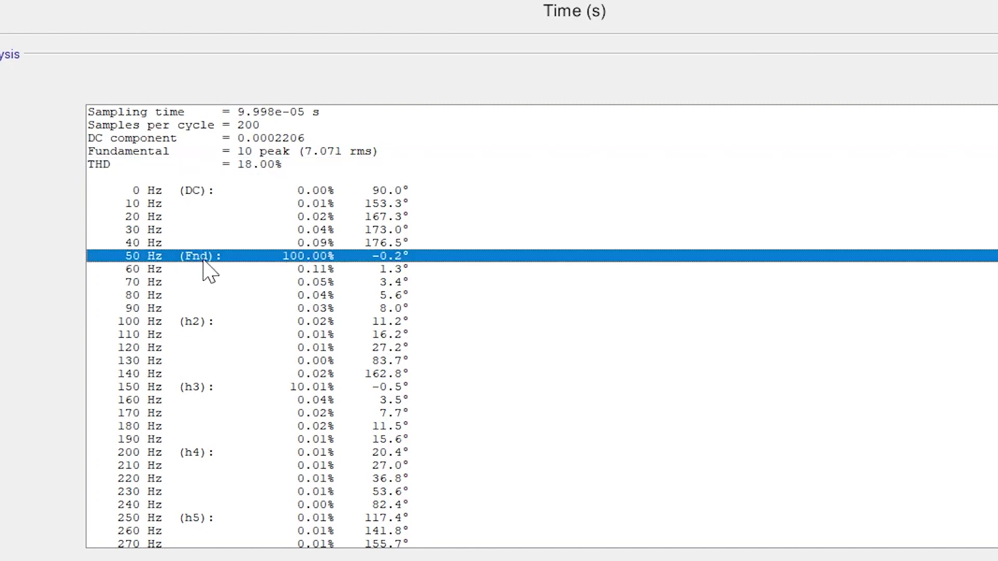
Examine the listed 100, 150, 300, 450 and 600 Hz harmonic entries in the FFT results, closing the FFT Analysis tool when done.
click(204, 325)
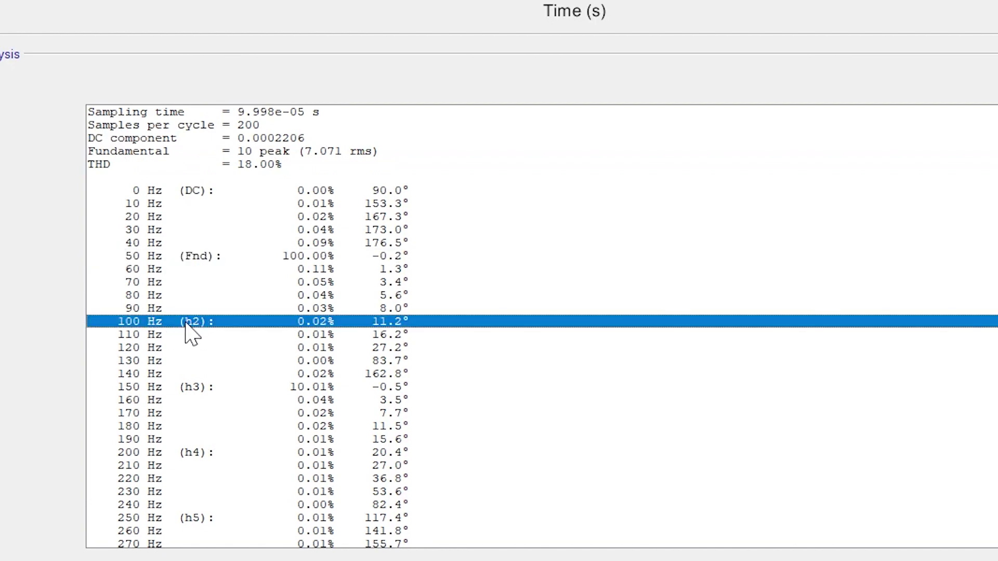
click(197, 391)
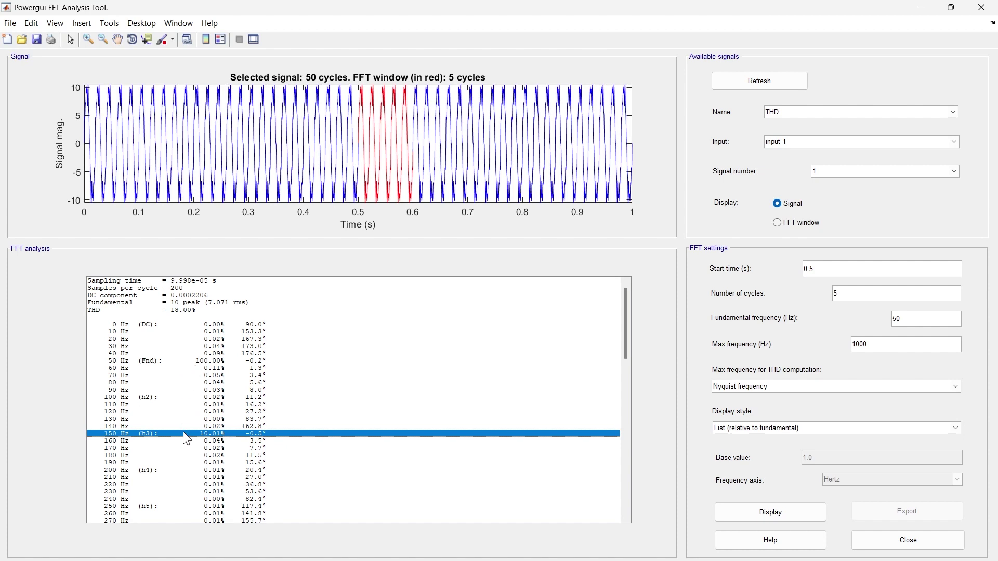
scroll(183, 438, down, 6)
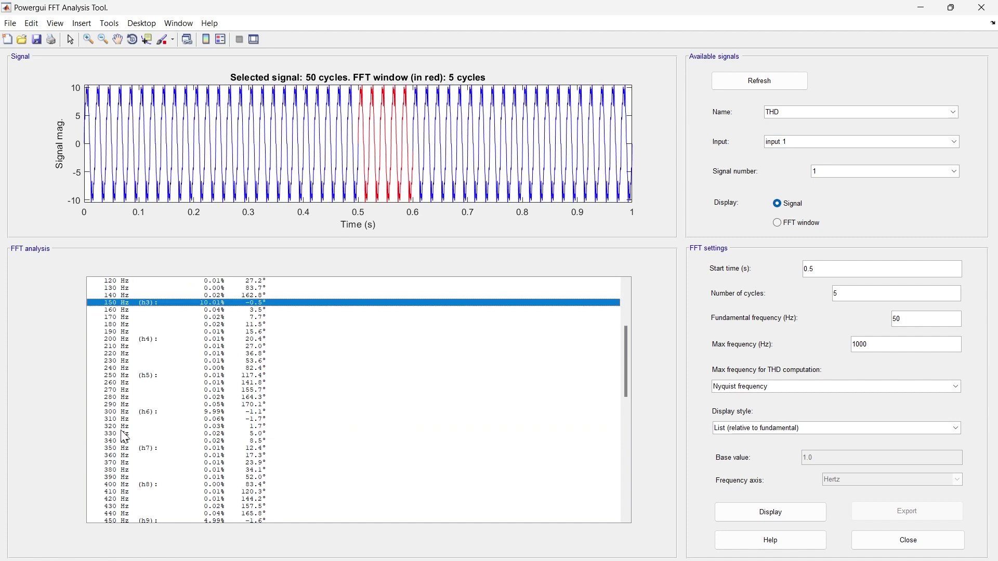
click(120, 413)
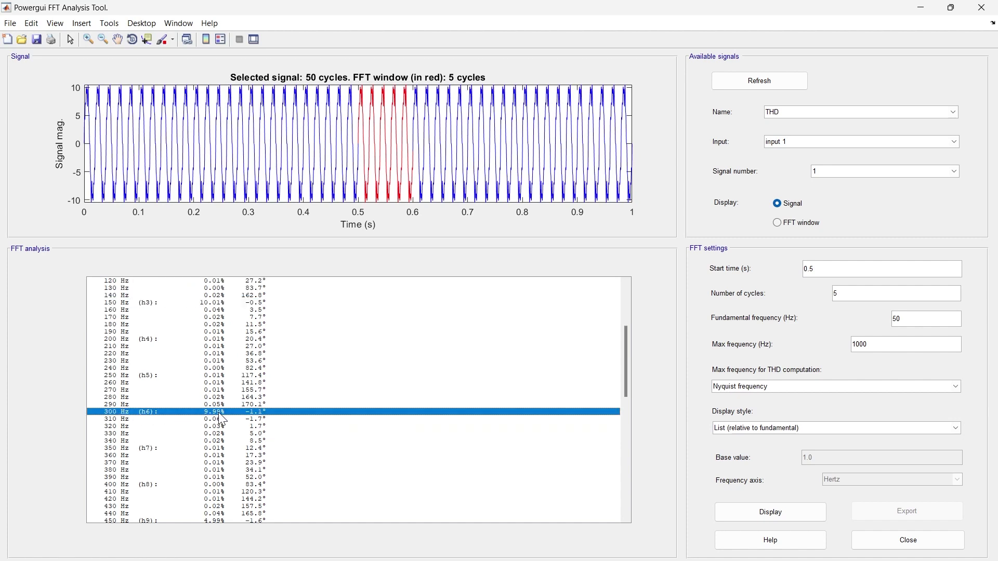
scroll(140, 426, down, 8)
click(125, 347)
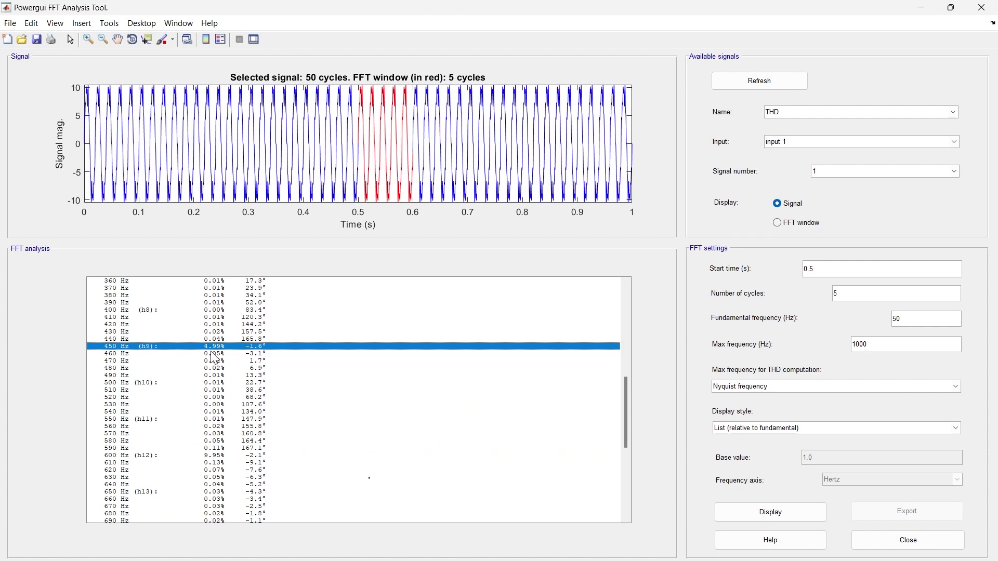
click(124, 456)
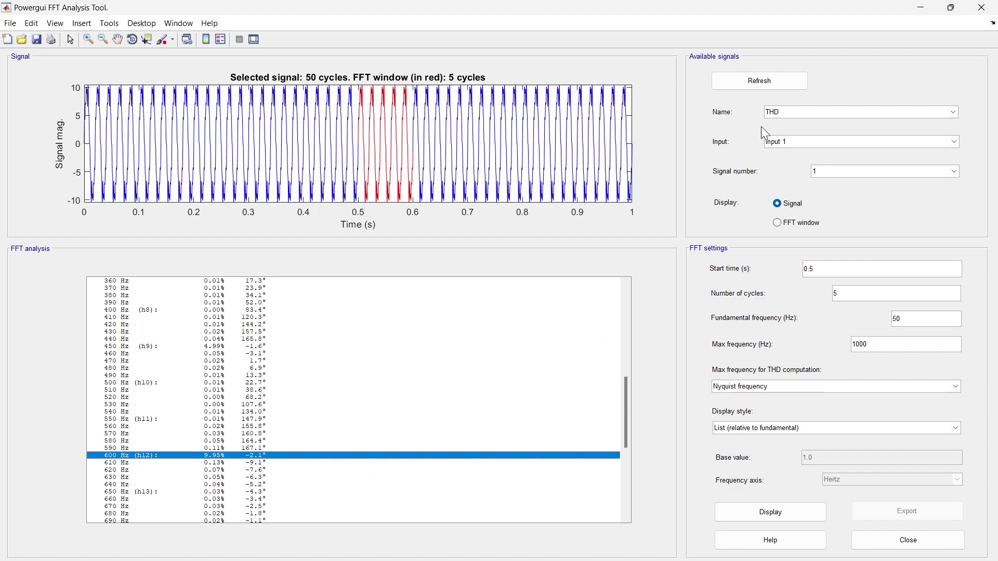
click(982, 7)
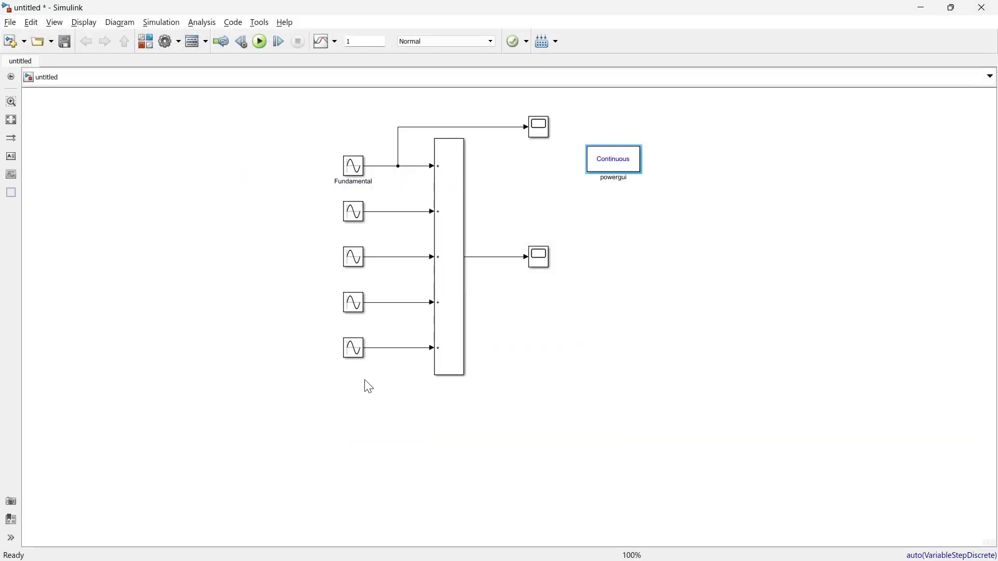
Set the amplitude of the 150 Hz sine wave block to 3 and of the 300 Hz sine wave block to 2.
double_click(360, 220)
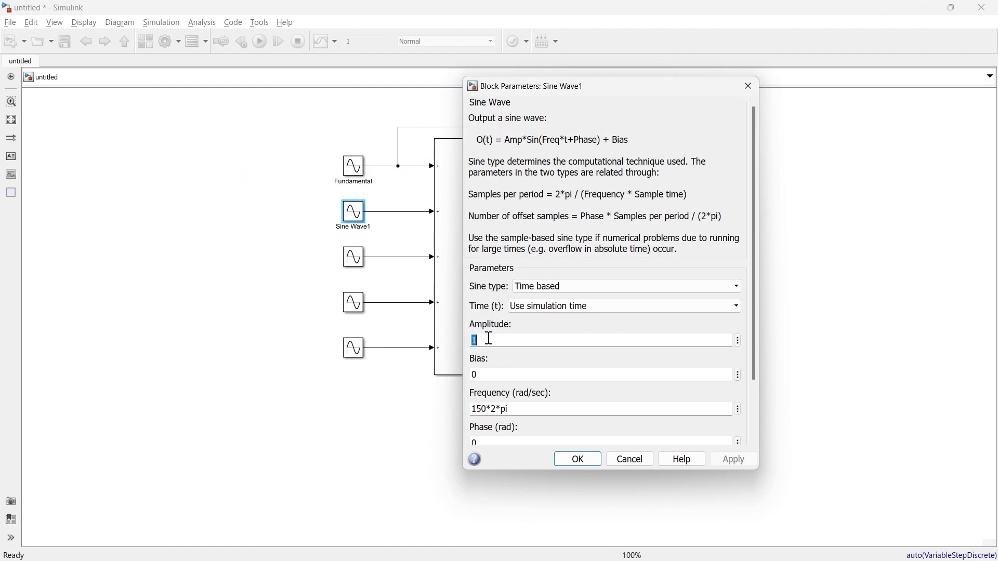
text(3)
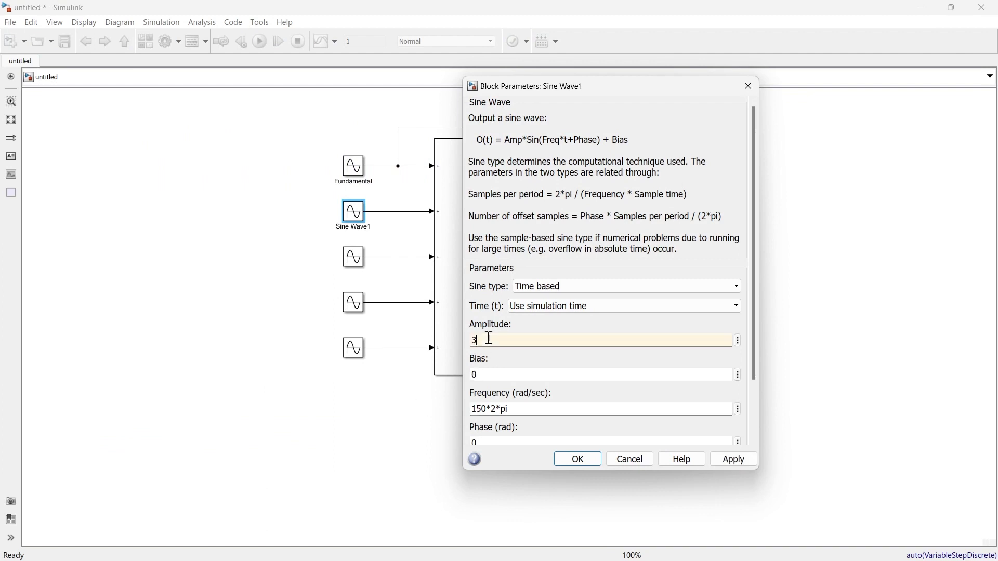
click(577, 460)
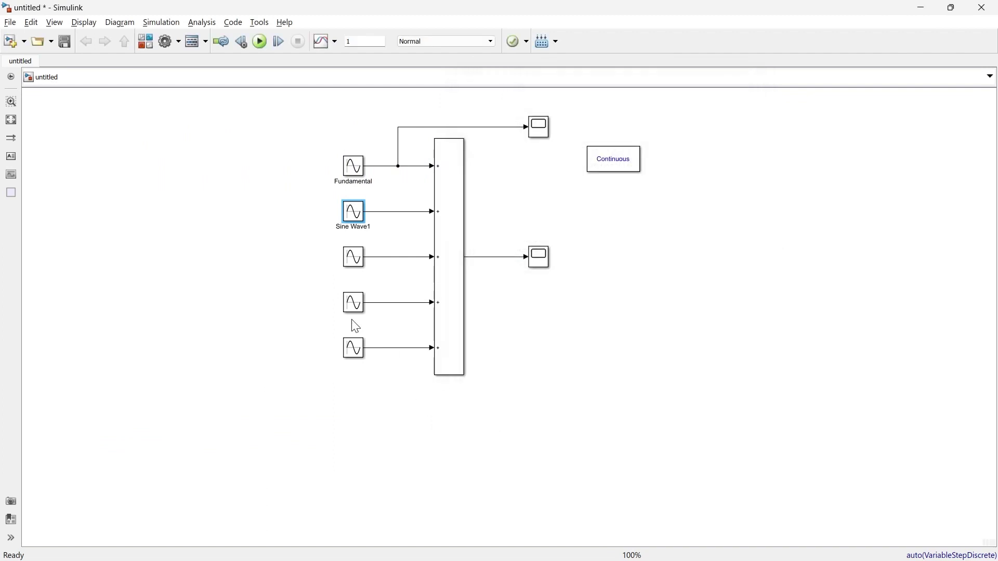
double_click(360, 262)
double_click(510, 396)
text(2)
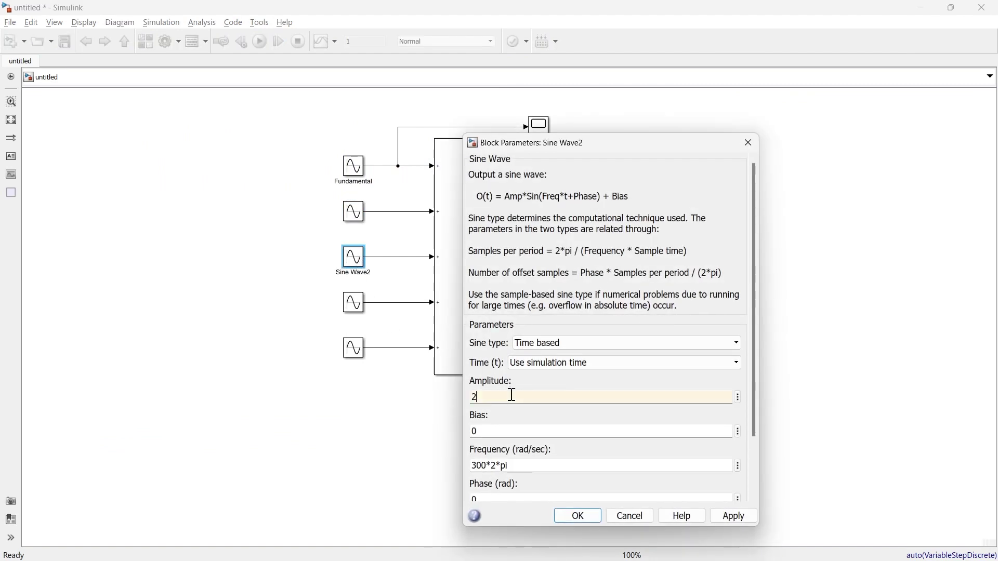
click(578, 515)
Set the amplitude of the Sine Wave3 block to 1 and of the 600 Hz Sine Wave4 block to 0.5.
double_click(357, 304)
double_click(495, 452)
text(1)
key(Return)
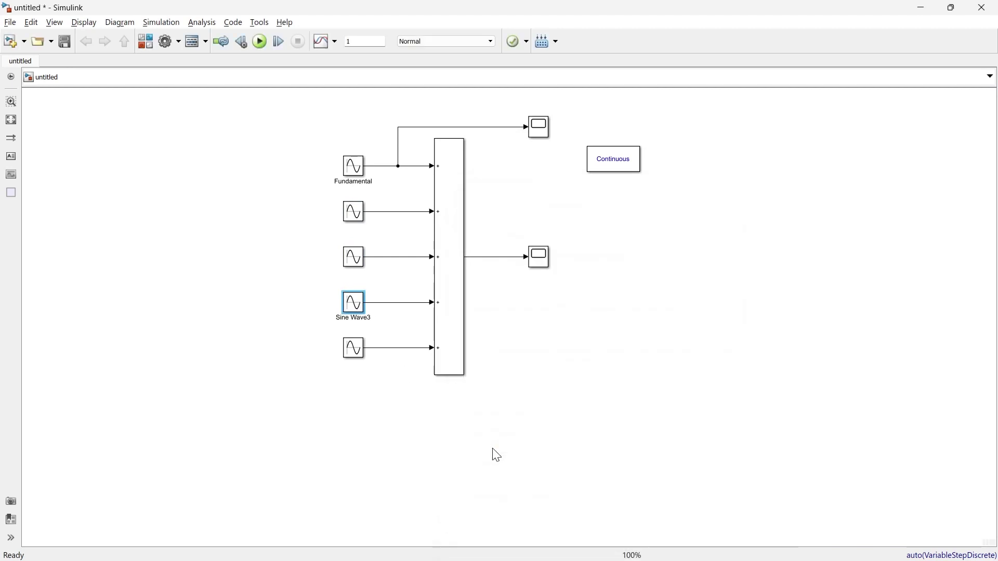
double_click(350, 356)
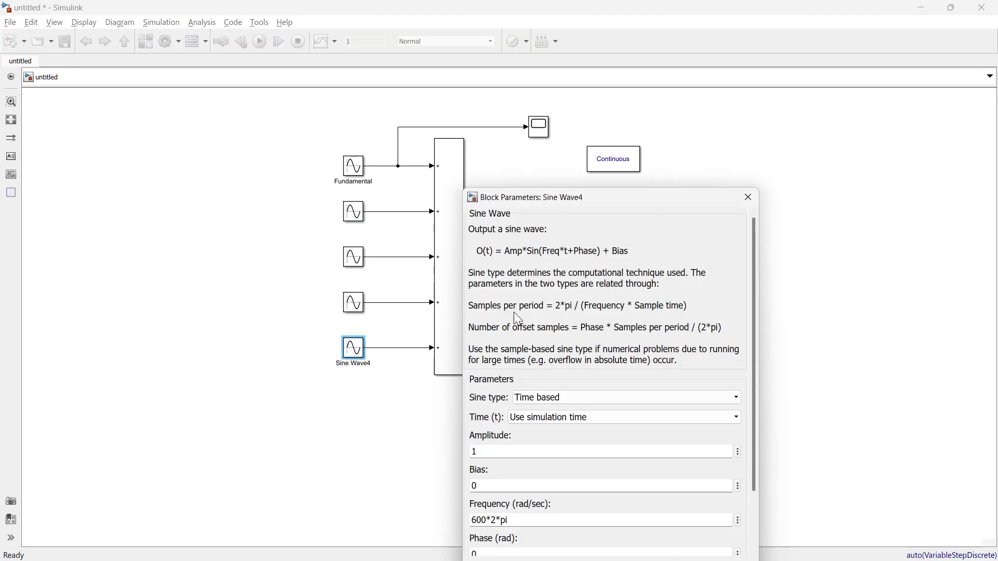
drag(549, 197, 541, 116)
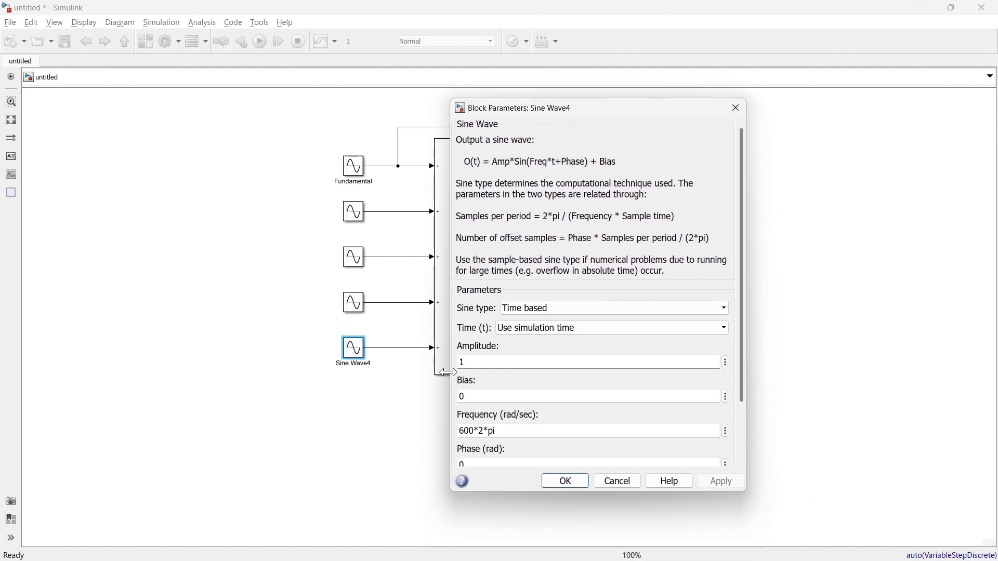
double_click(486, 364)
text(0.5)
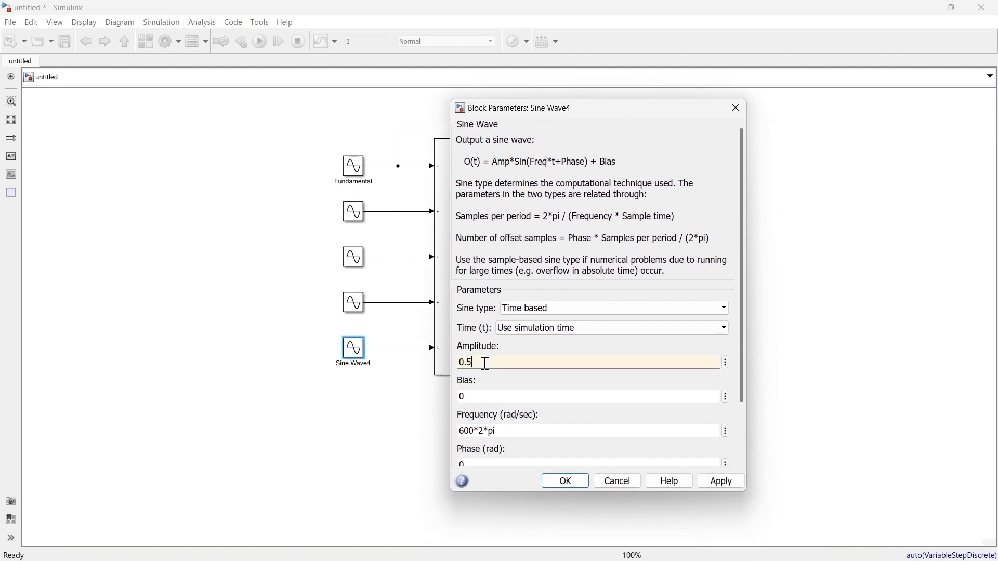
key(Return)
Run the simulation and display the FFT results list for the THD signal in powergui's FFT Analysis tool, maximized.
click(260, 42)
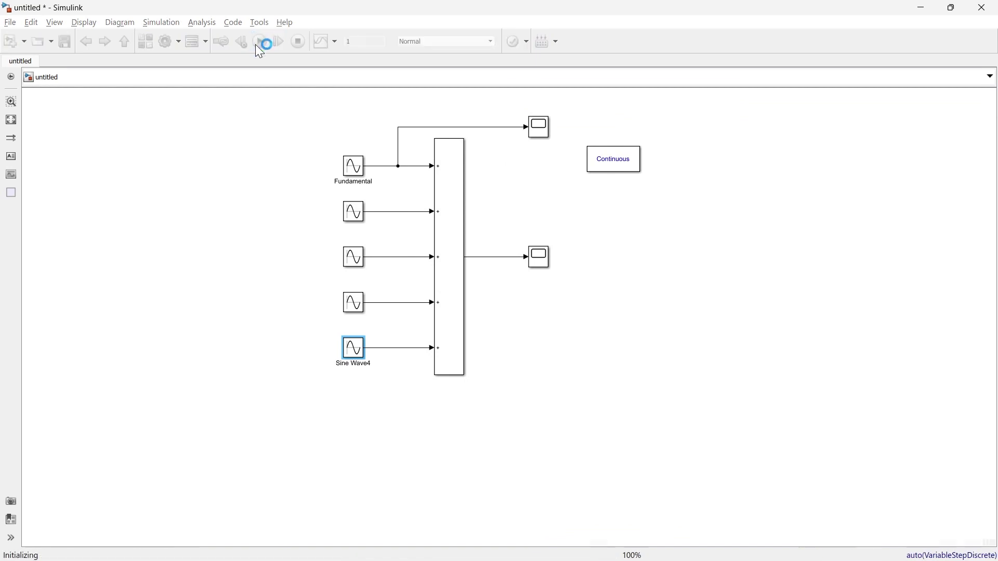
click(538, 264)
double_click(634, 156)
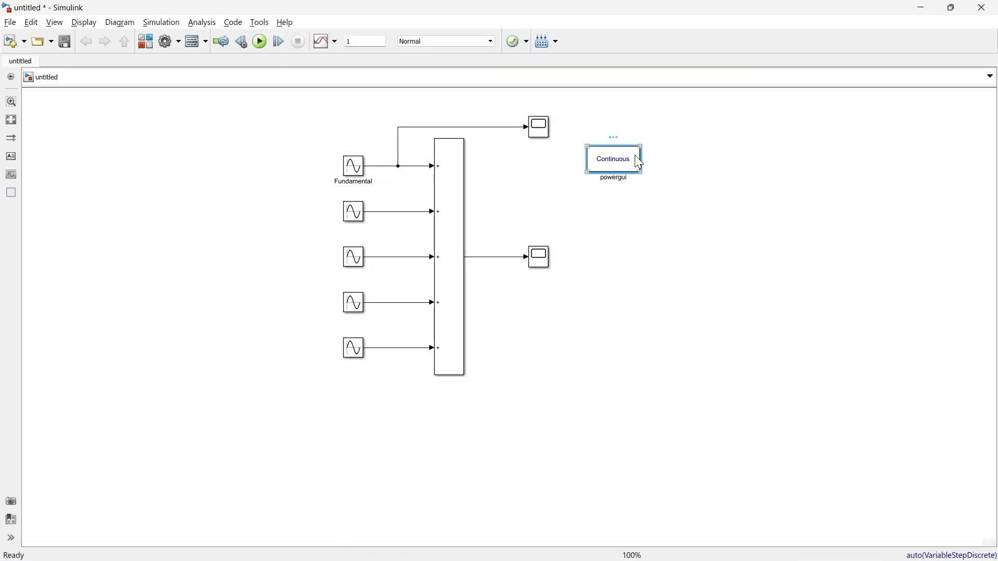
click(473, 133)
click(474, 203)
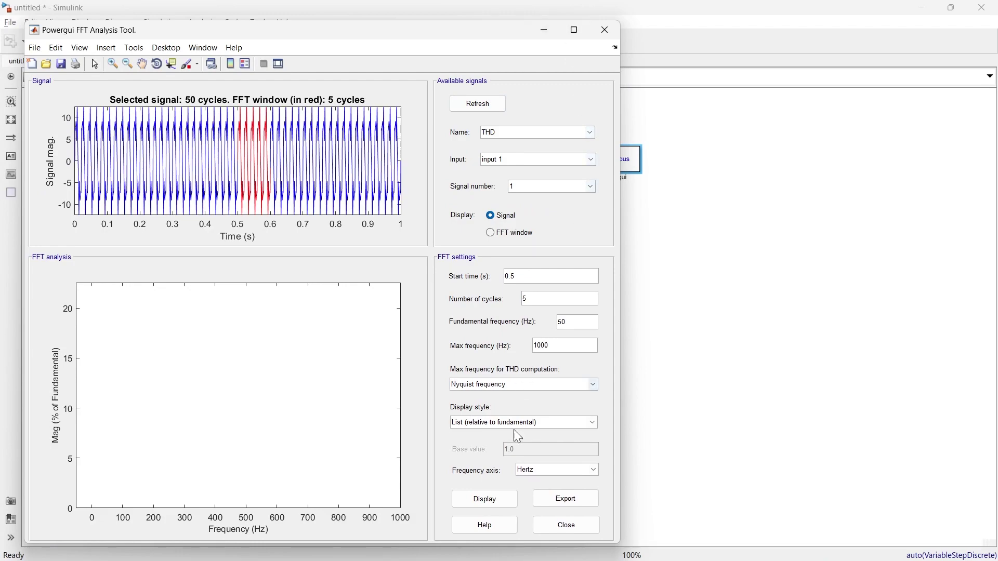
click(503, 498)
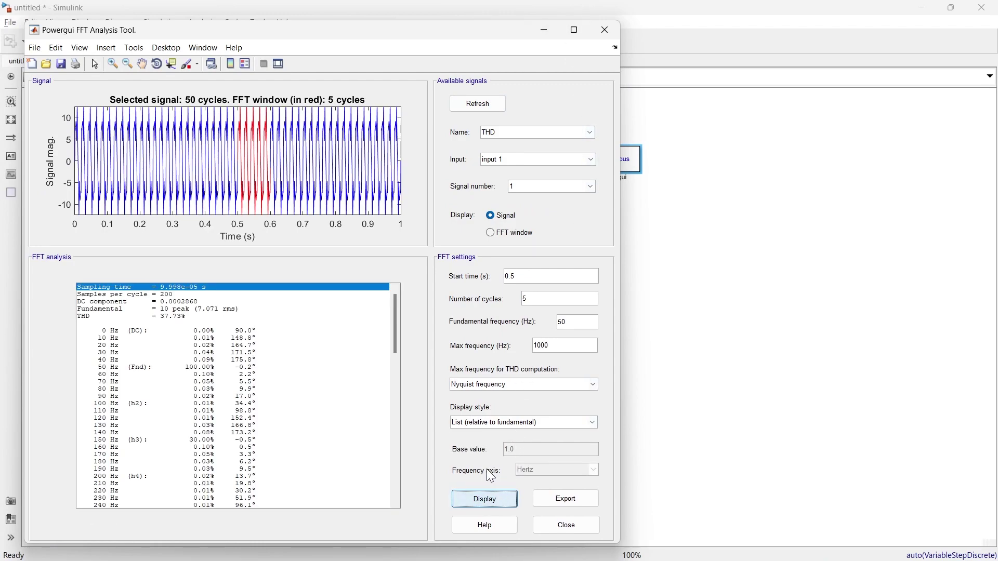
click(575, 29)
Examine the listed 150, 300, 450 and 600 Hz harmonic percentages in the new FFT results.
click(183, 434)
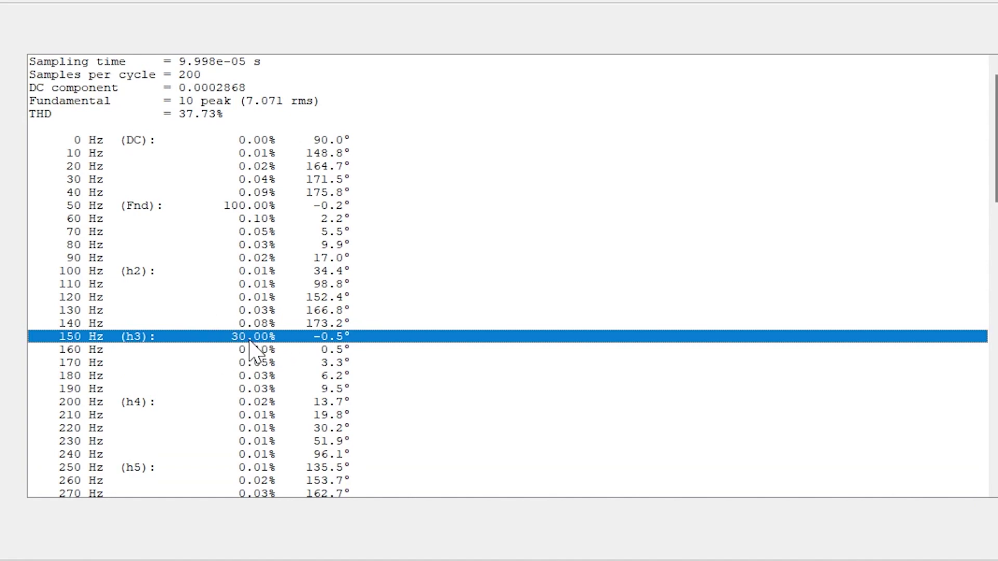
scroll(252, 364, down, 7)
click(241, 258)
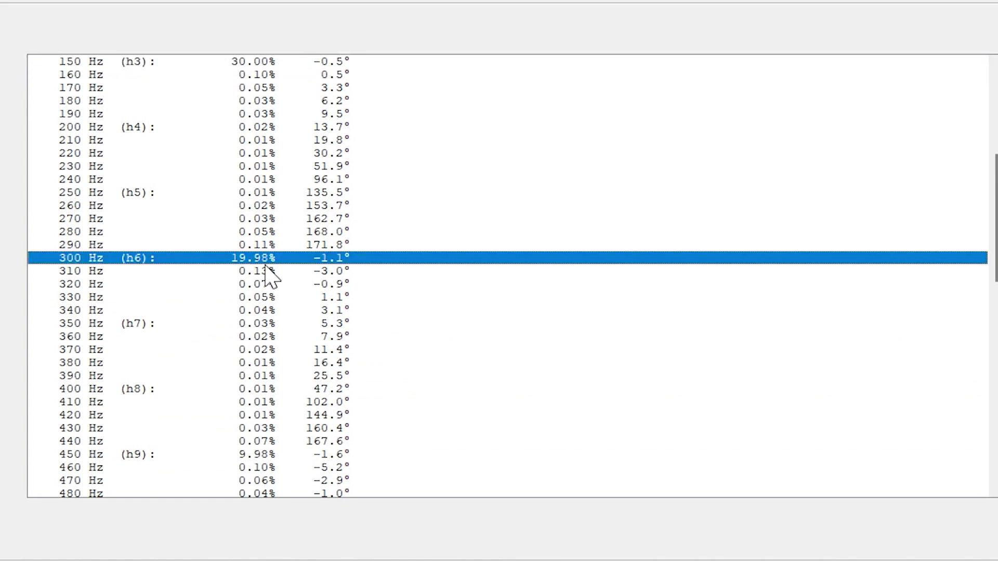
scroll(265, 266, down, 8)
click(227, 435)
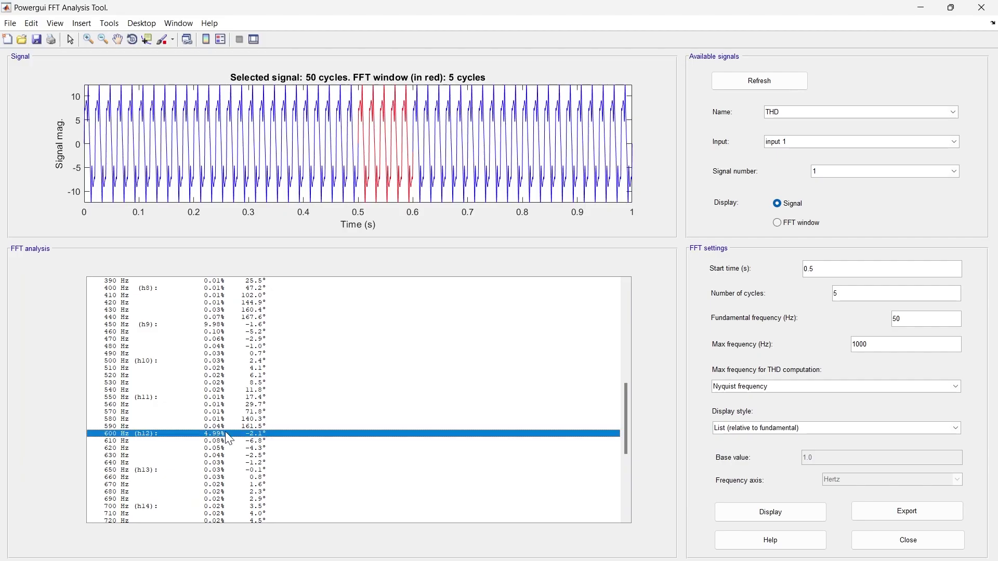
click(211, 325)
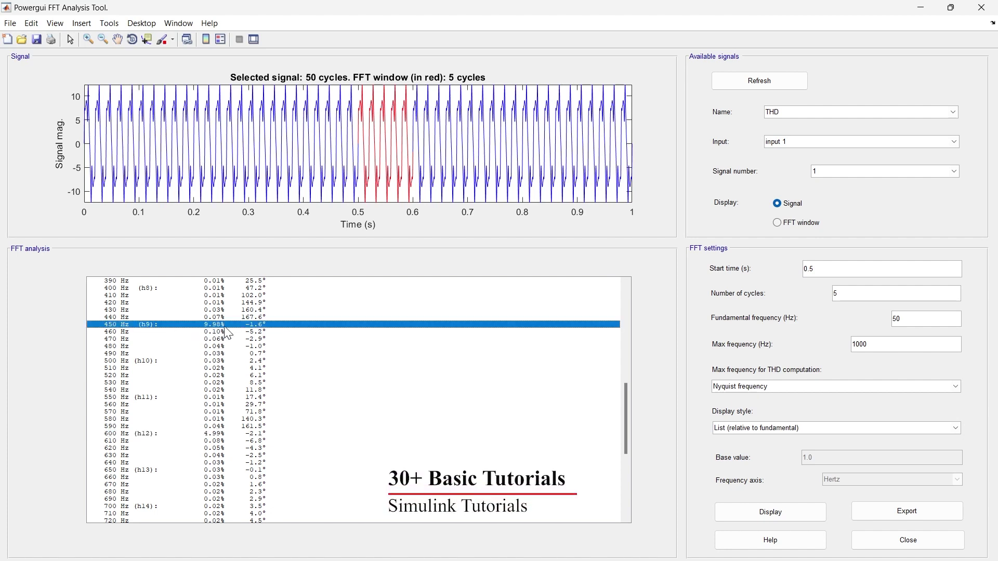
Change the FFT display style to Bar (relative to fundamental) and display the spectrum.
click(725, 429)
click(731, 448)
click(744, 511)
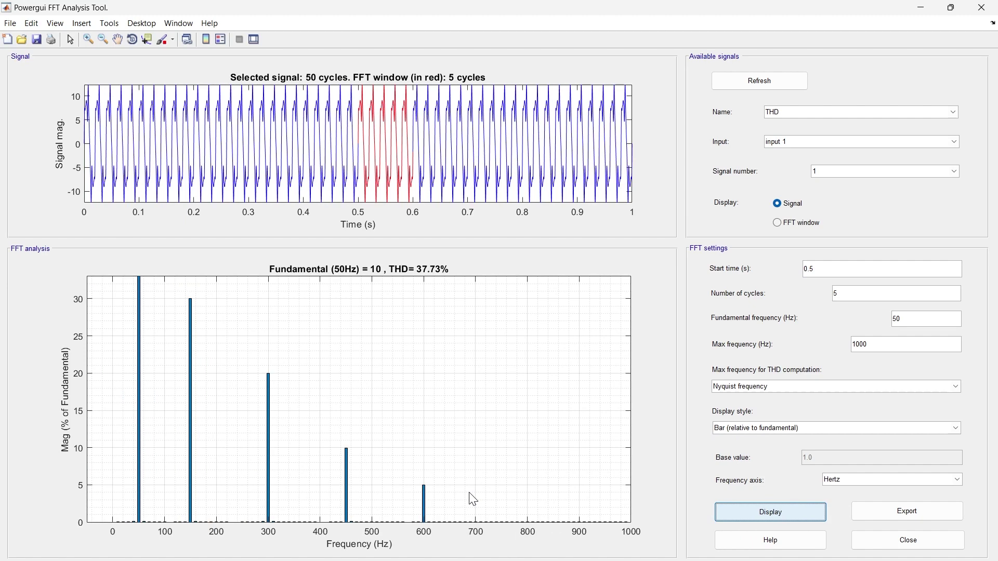
Change the FFT display style to Bar (relative to specified base) and display the spectrum with the 1.0 base value.
click(761, 429)
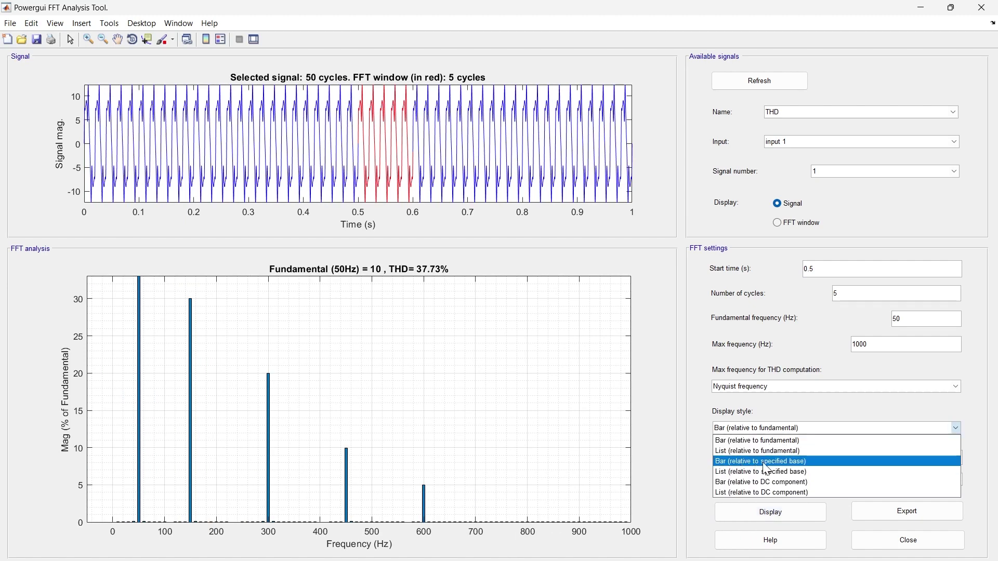
click(763, 462)
click(772, 512)
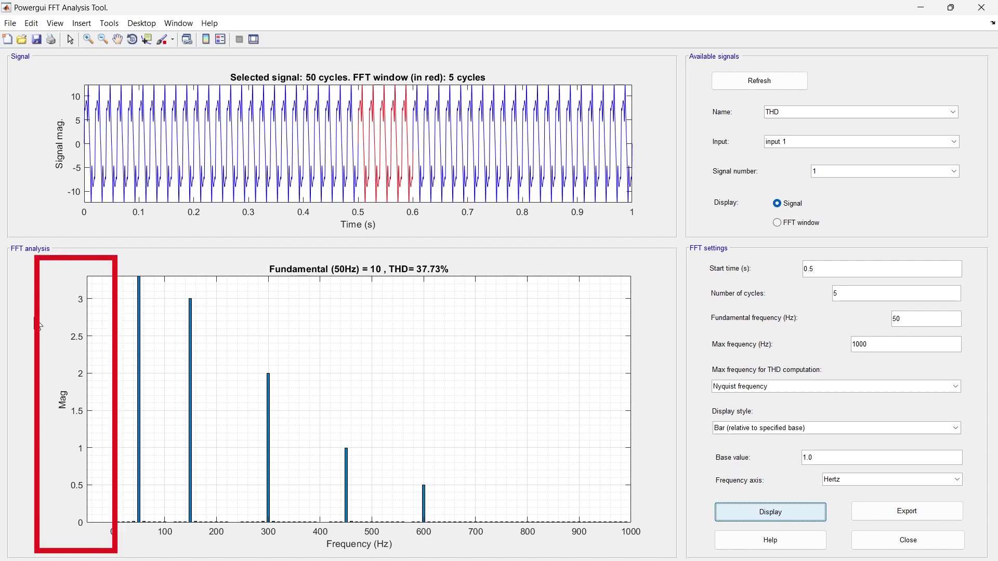
Set the FFT base value to 2.0 and redisplay the spectrum.
click(832, 459)
key(ctrl+a)
text(2)
click(742, 512)
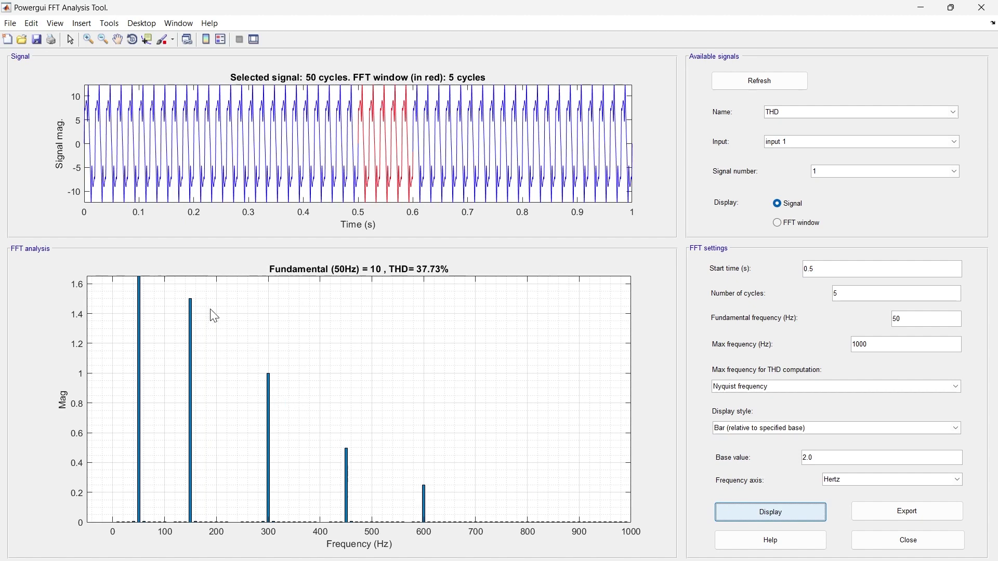
Set the FFT base value back to 1.0 and redisplay the spectrum.
double_click(824, 458)
text(1.0)
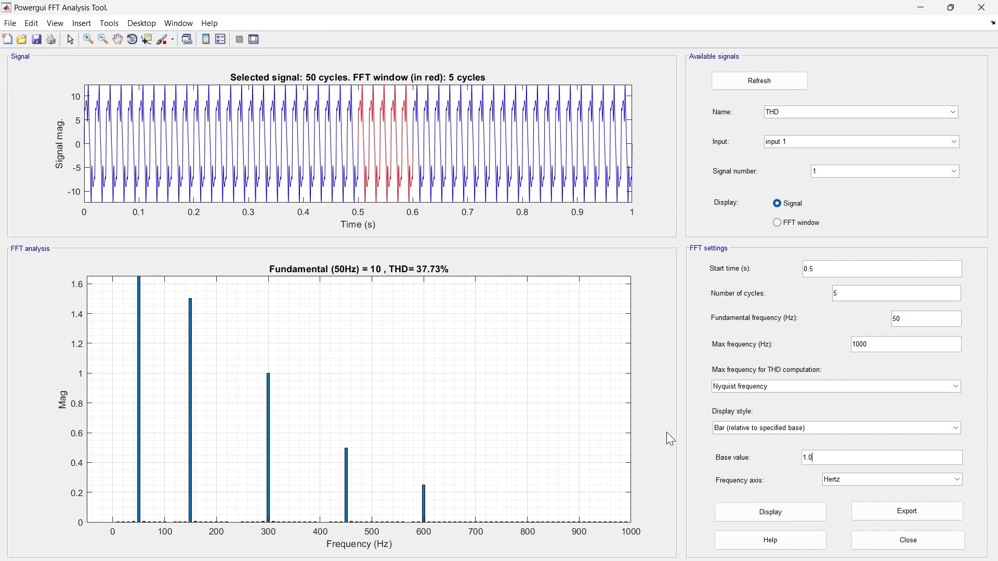
click(765, 512)
click(761, 512)
Display the spectrum in the Bar (relative to DC component) style, closing the FFT Analysis tool when done.
click(747, 432)
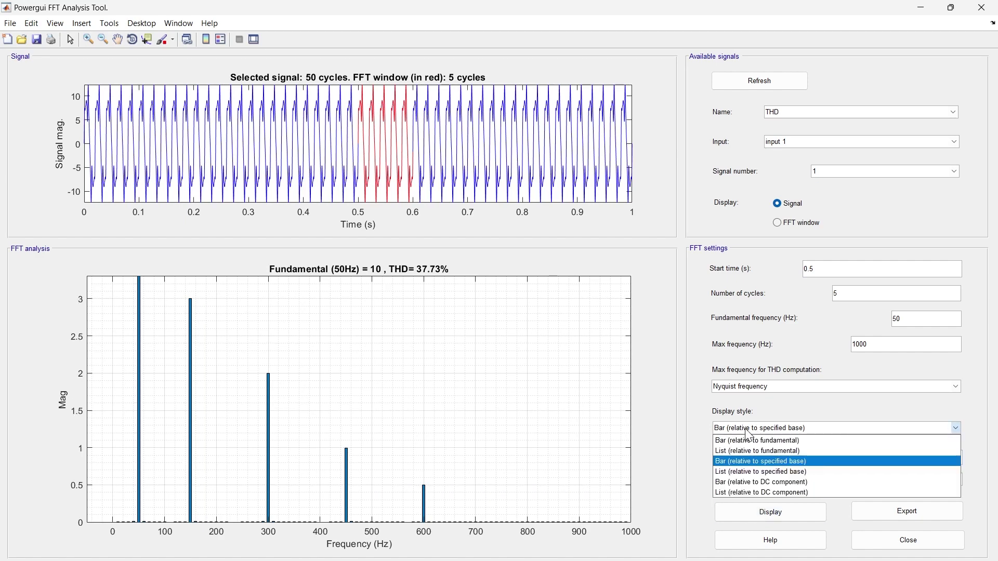
click(749, 482)
click(756, 514)
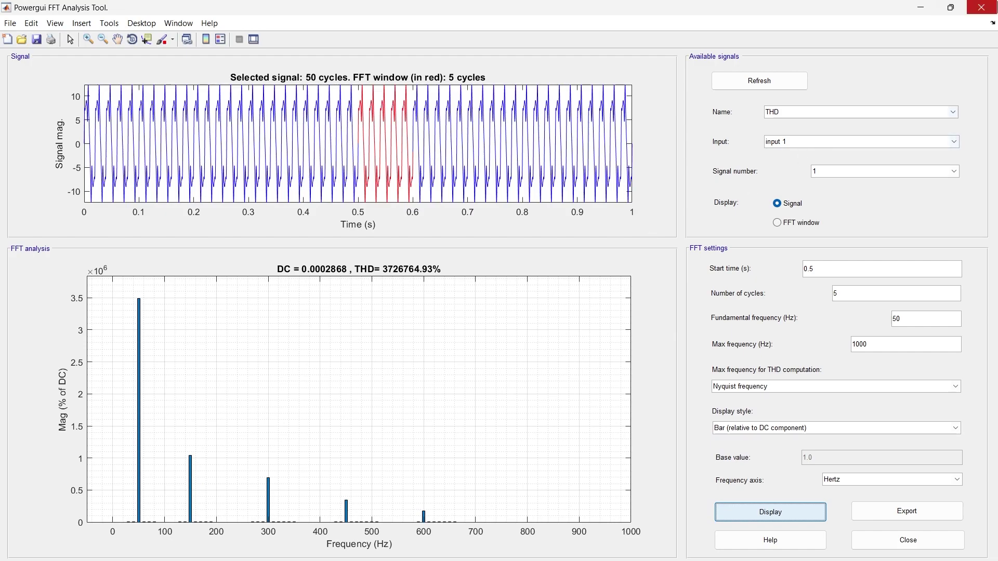
click(992, 13)
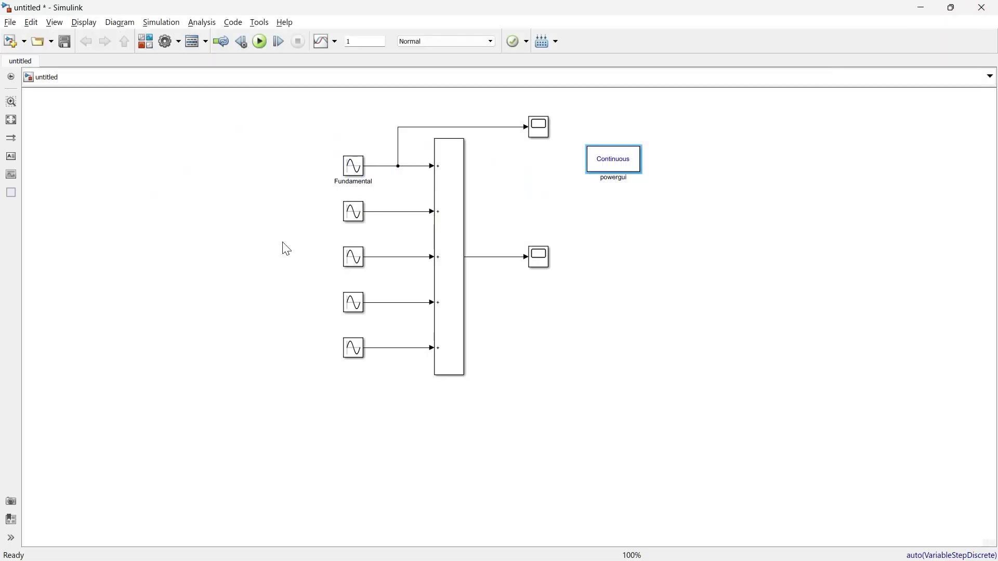
Add a Constant block below the sine wave blocks and connect it to the sum block as a sixth input.
double_click(238, 251)
text(const)
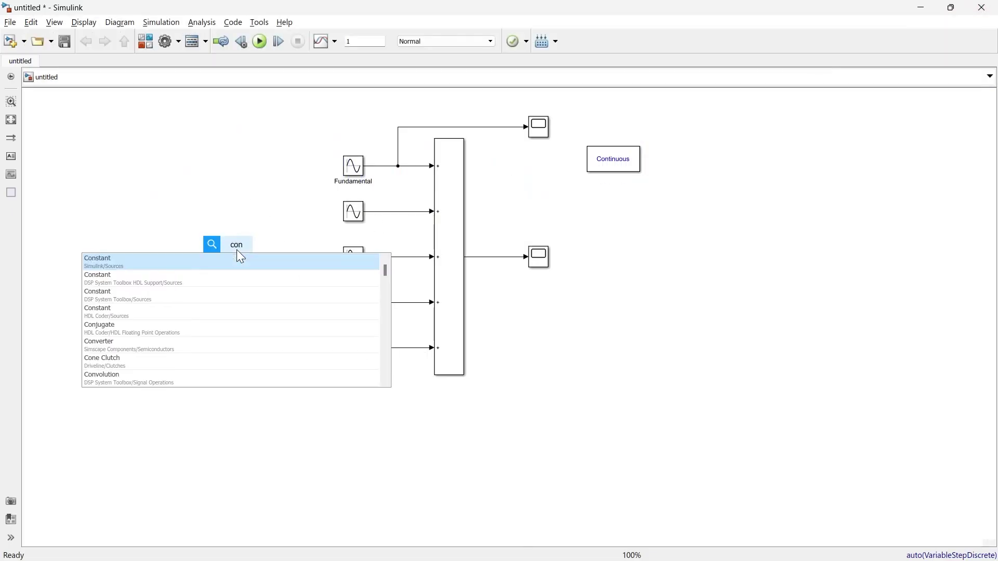
key(Return)
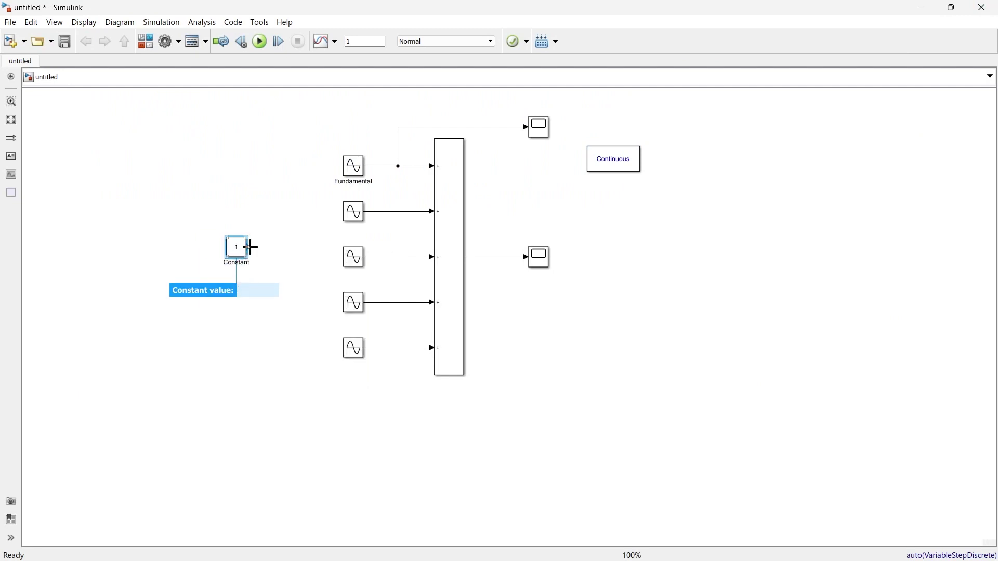
drag(242, 253, 468, 379)
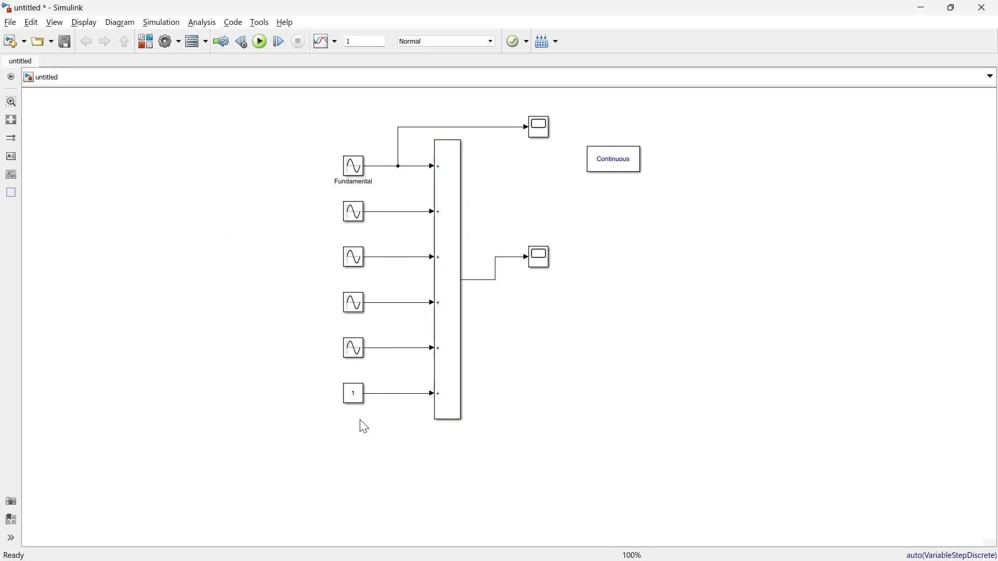
Confirm a value of 1 for the Constant block and run the simulation.
double_click(354, 395)
drag(538, 369, 461, 263)
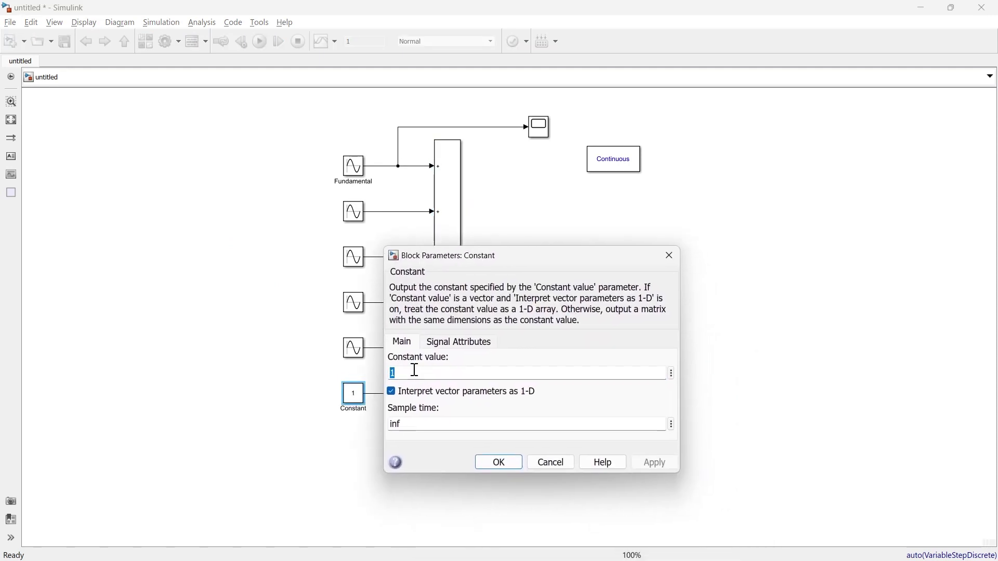
click(499, 461)
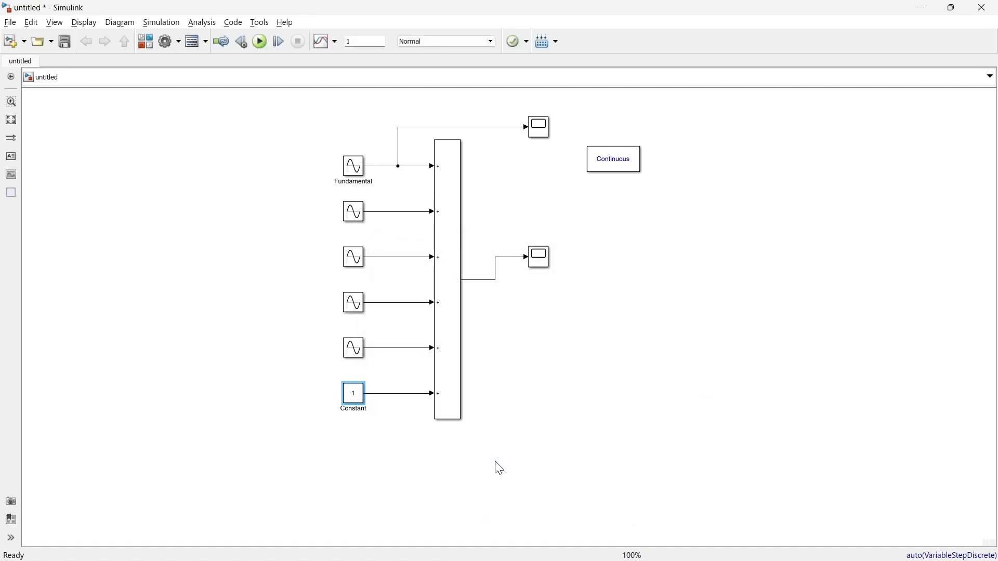
click(262, 43)
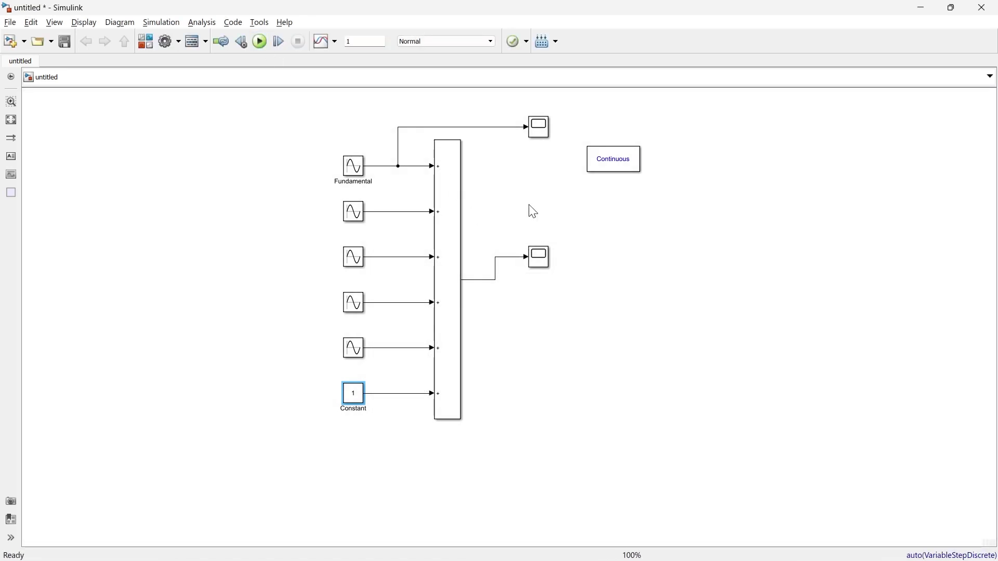
Open powergui's FFT Analysis tool, maximize it, and display the THD signal's spectrum in the Bar (relative to DC component) style.
click(618, 169)
double_click(618, 169)
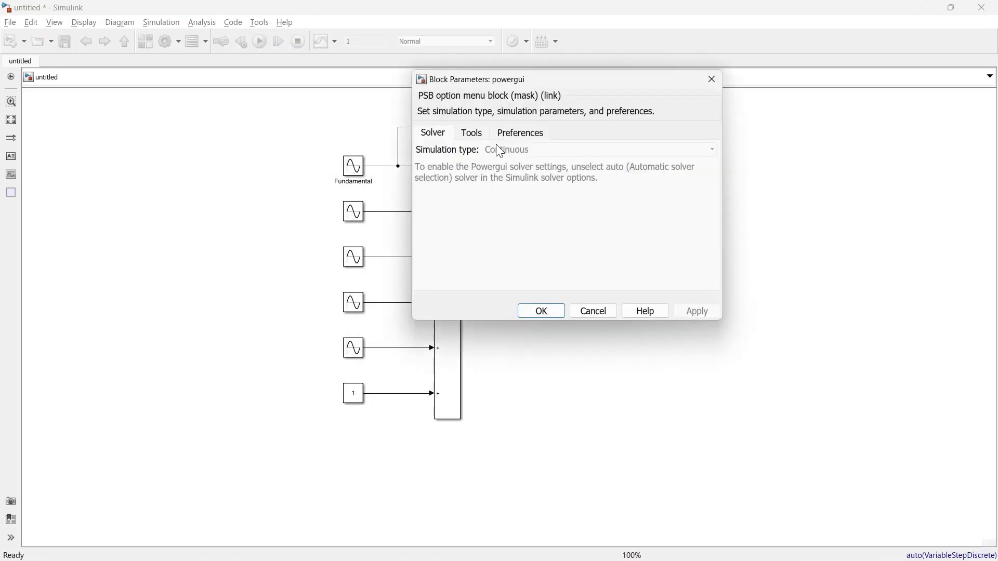
click(473, 134)
click(480, 209)
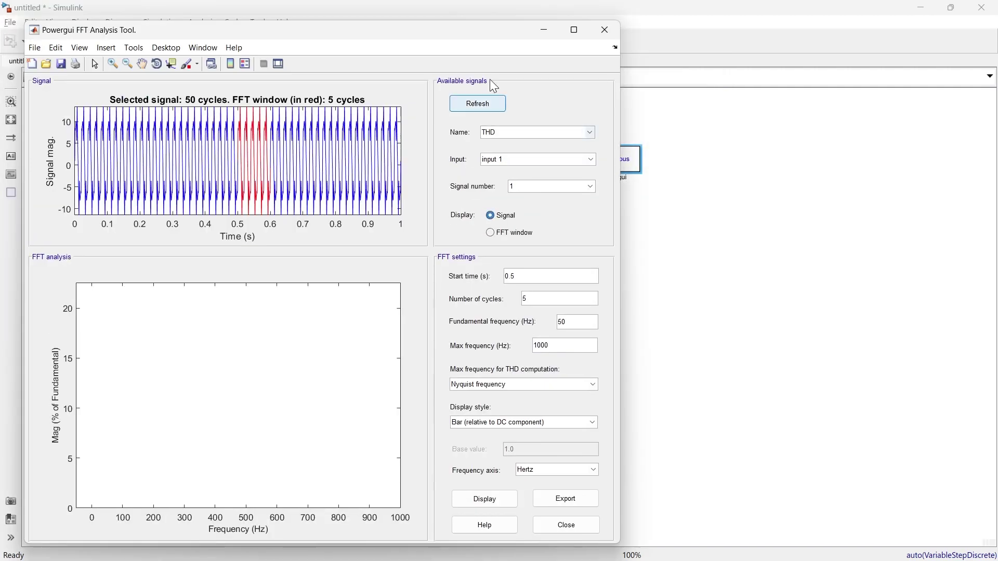
click(572, 29)
click(758, 428)
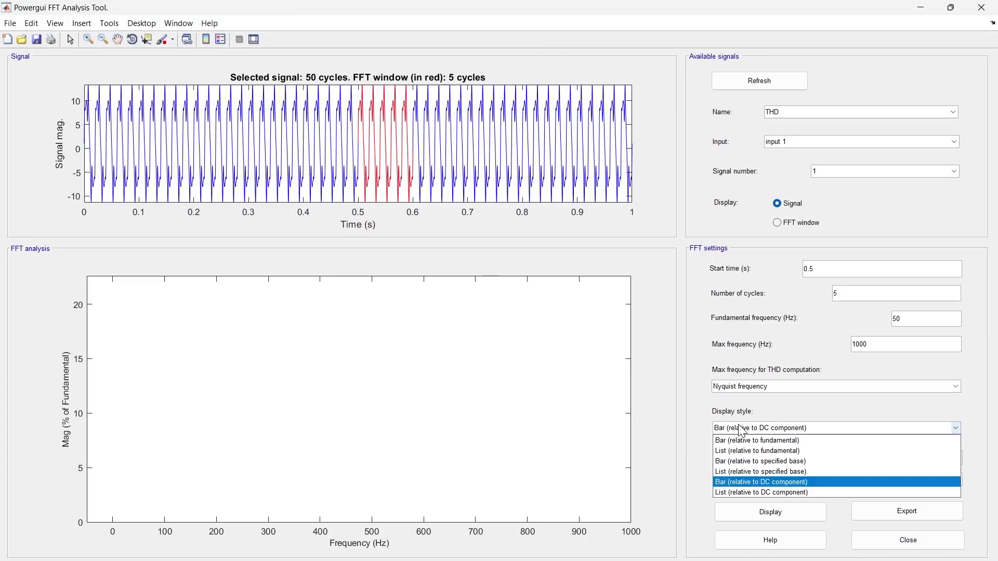
click(769, 482)
click(773, 512)
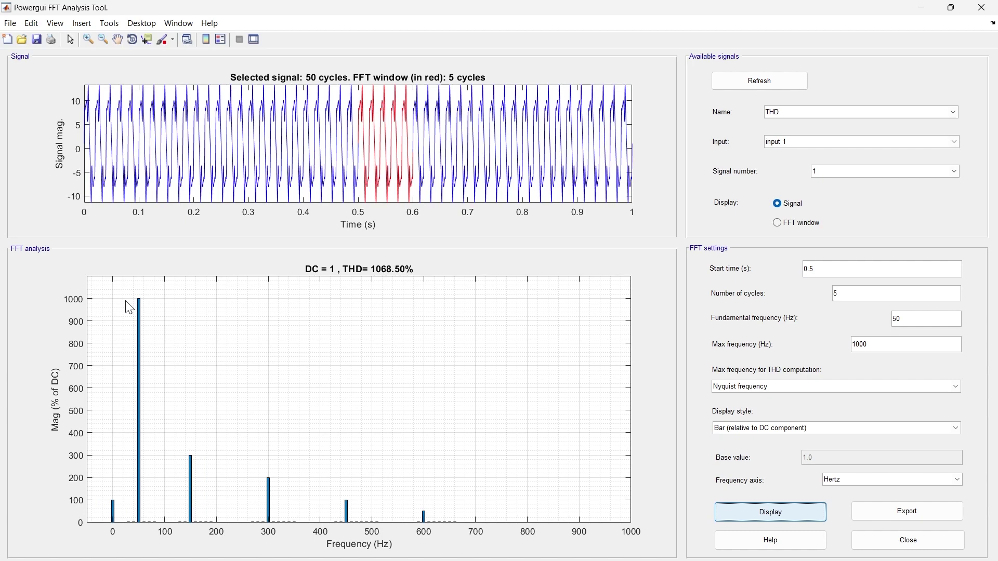
Display the spectrum in the List (relative to DC component) style and close the FFT Analysis tool.
click(760, 494)
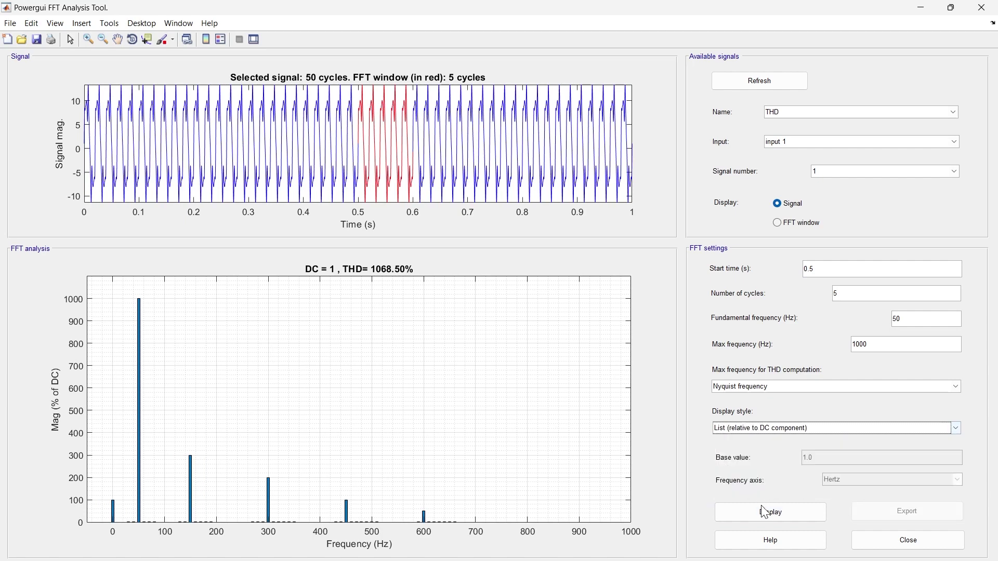
click(760, 513)
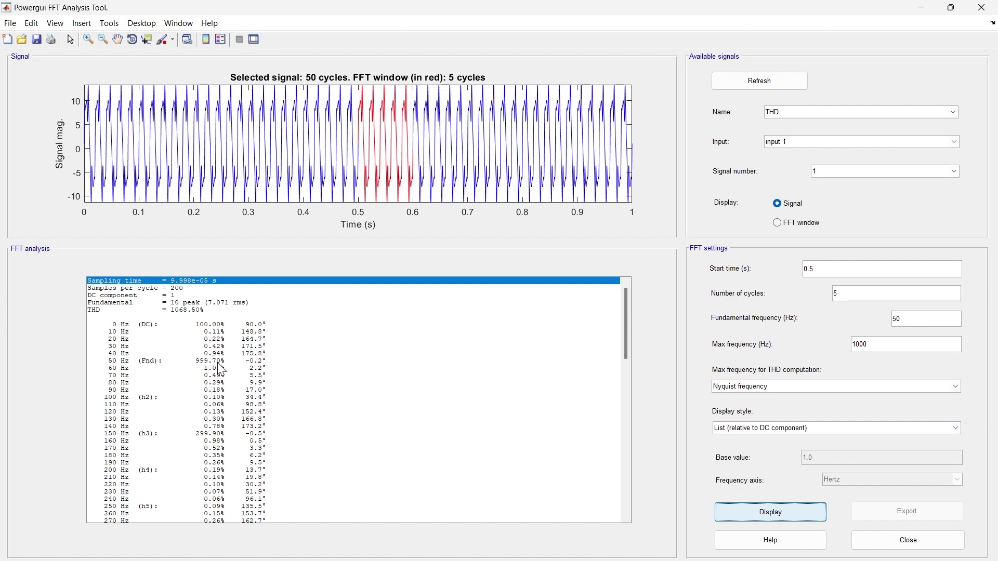
click(982, 7)
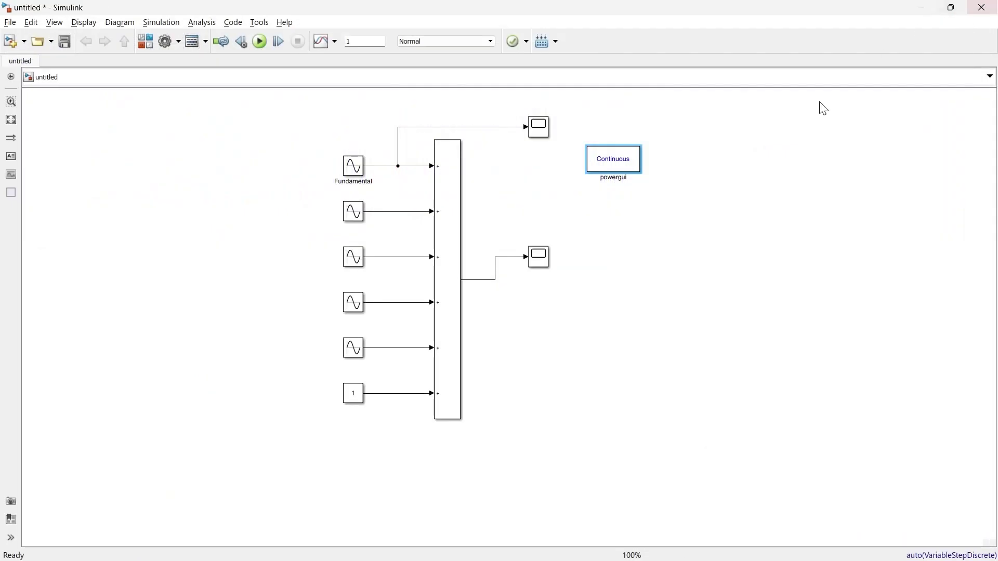
Reopen the FFT Analysis tool, display the Bar (relative to fundamental) spectrum, and export it to a separate figure, closing that figure when done.
double_click(613, 159)
click(484, 198)
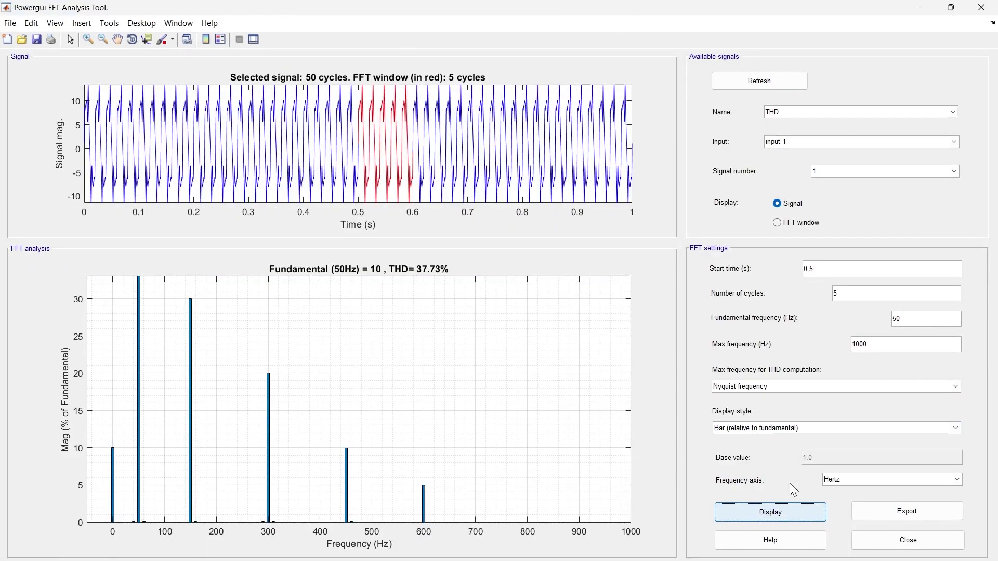
click(918, 508)
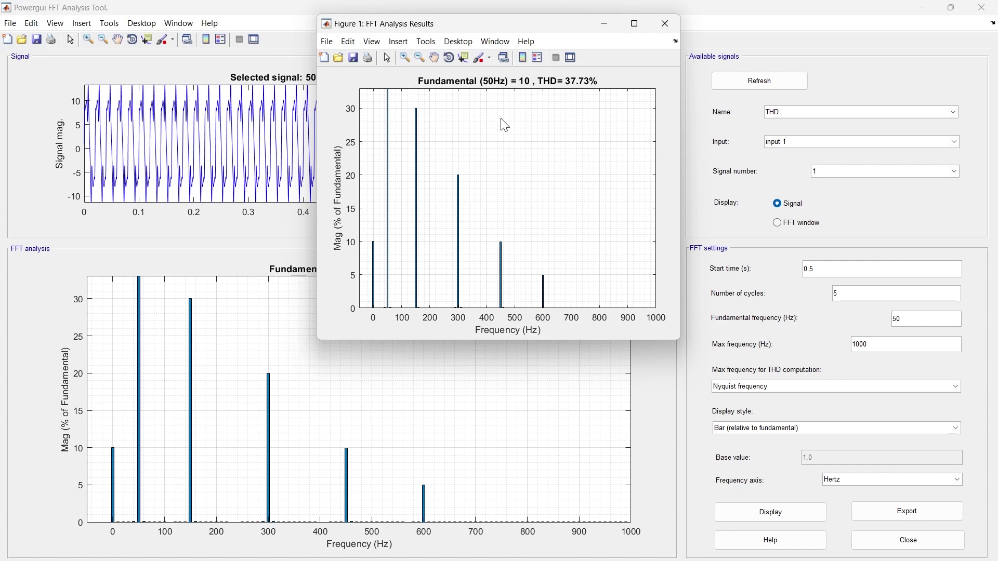
click(665, 24)
Open the figure properties and examine the font and font size options for the signal plot's title.
click(32, 24)
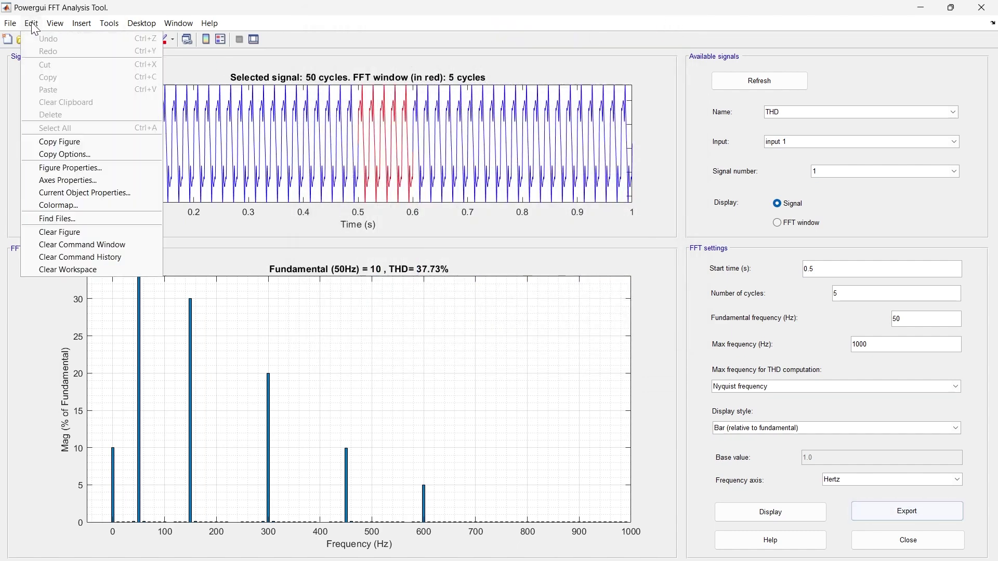
click(87, 173)
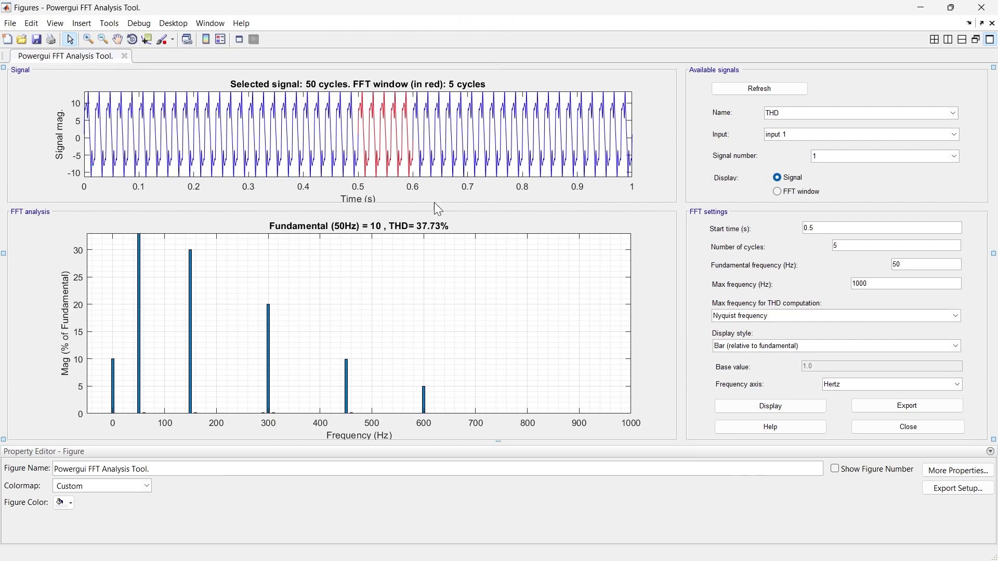
click(428, 83)
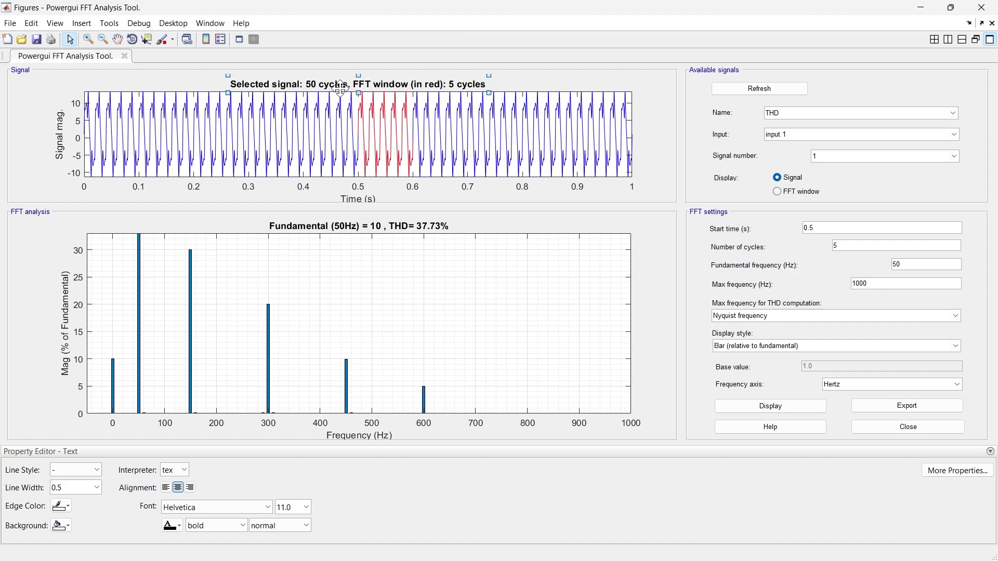
double_click(230, 84)
drag(229, 84, 493, 81)
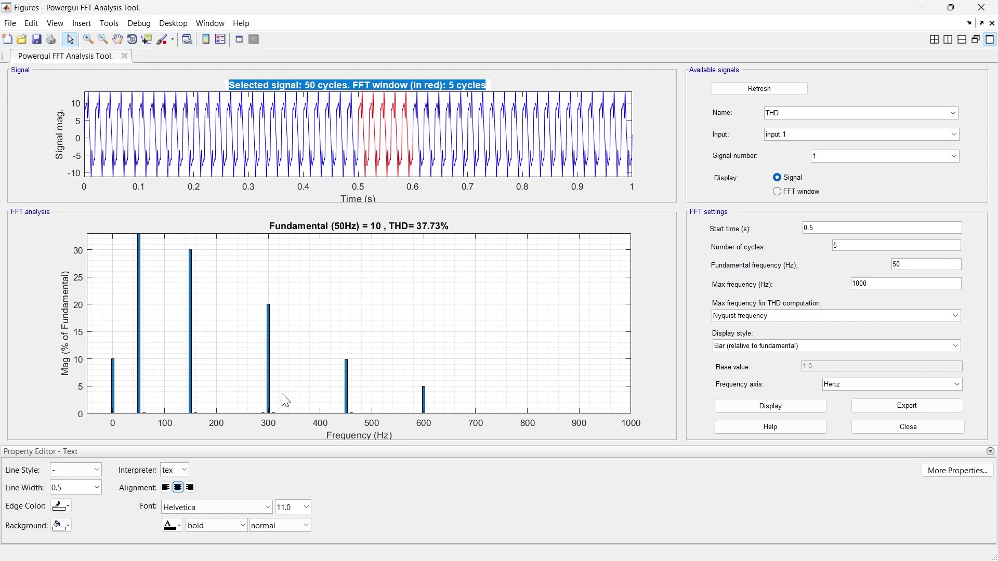
click(220, 507)
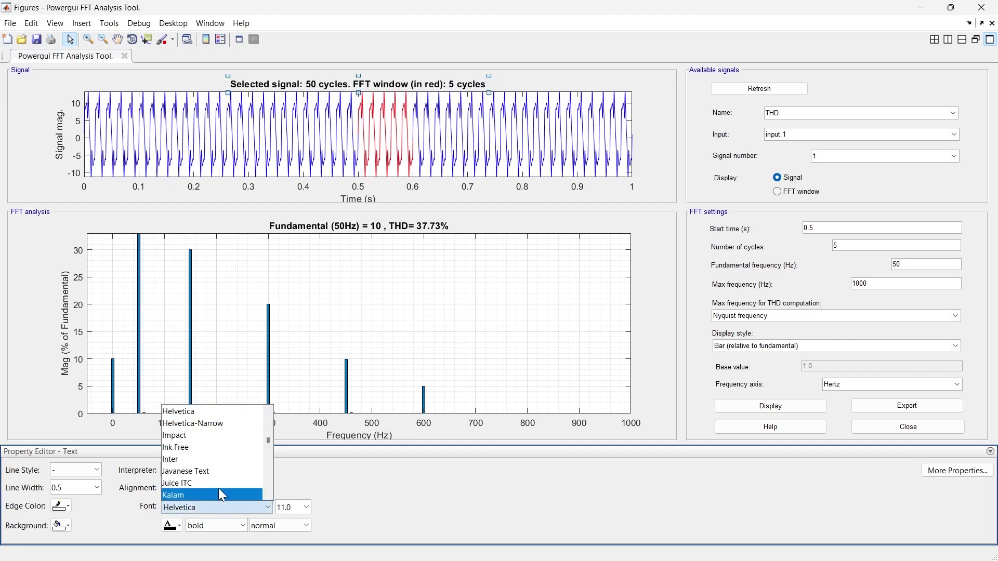
click(308, 505)
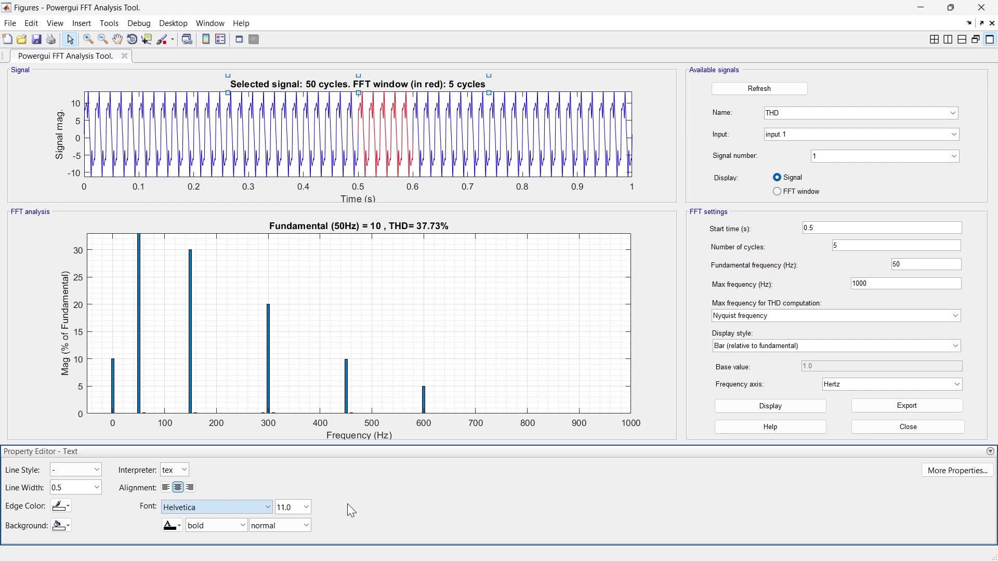
Set the fill colour of the FFT spectrum's bars to red, closing the FFT Analysis tool when done.
click(412, 303)
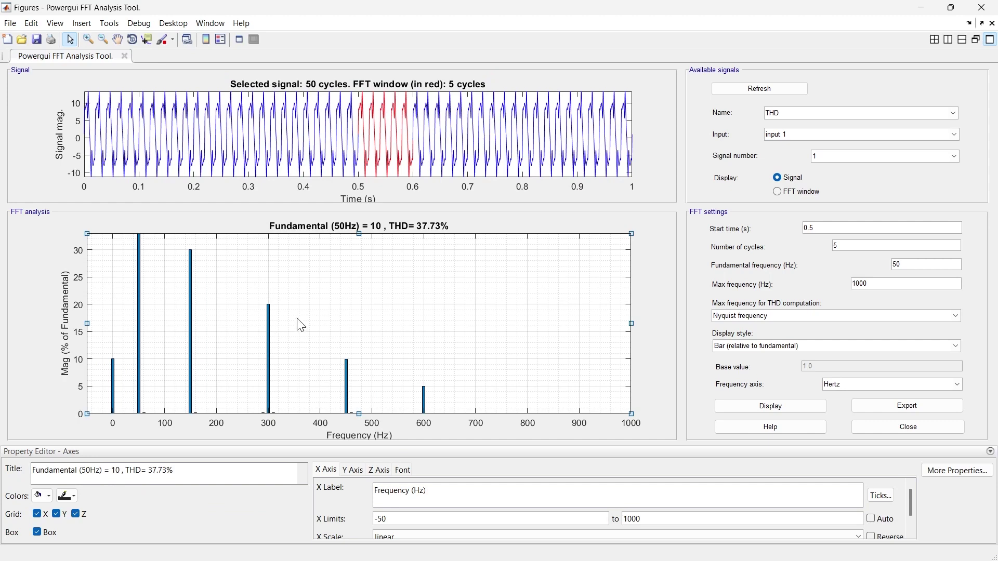
click(270, 328)
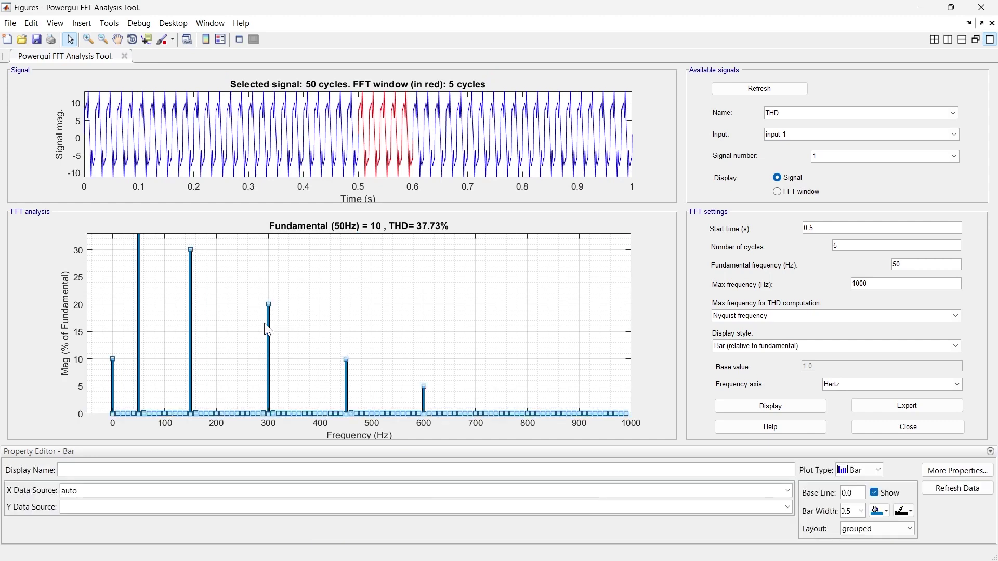
click(883, 512)
click(878, 420)
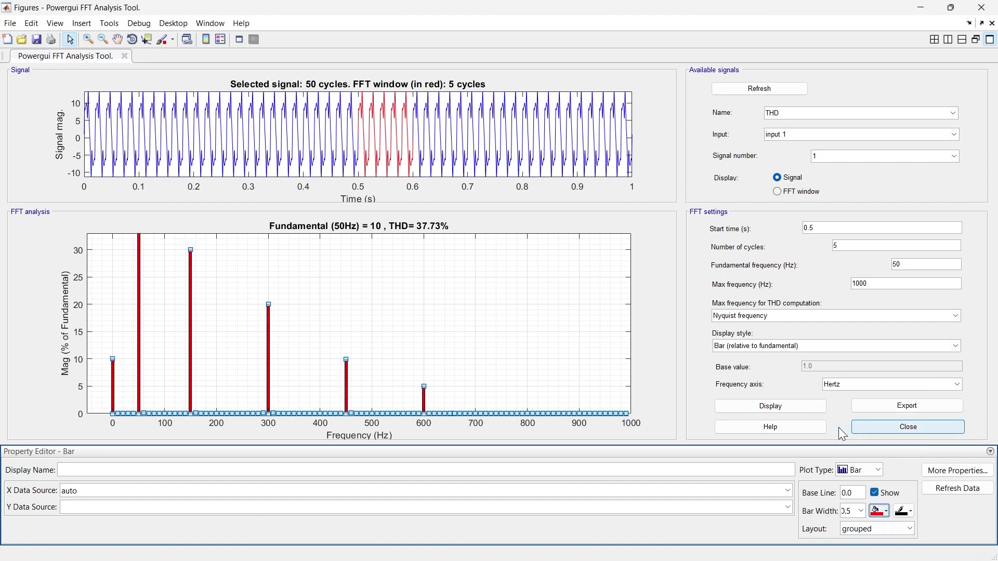
click(655, 264)
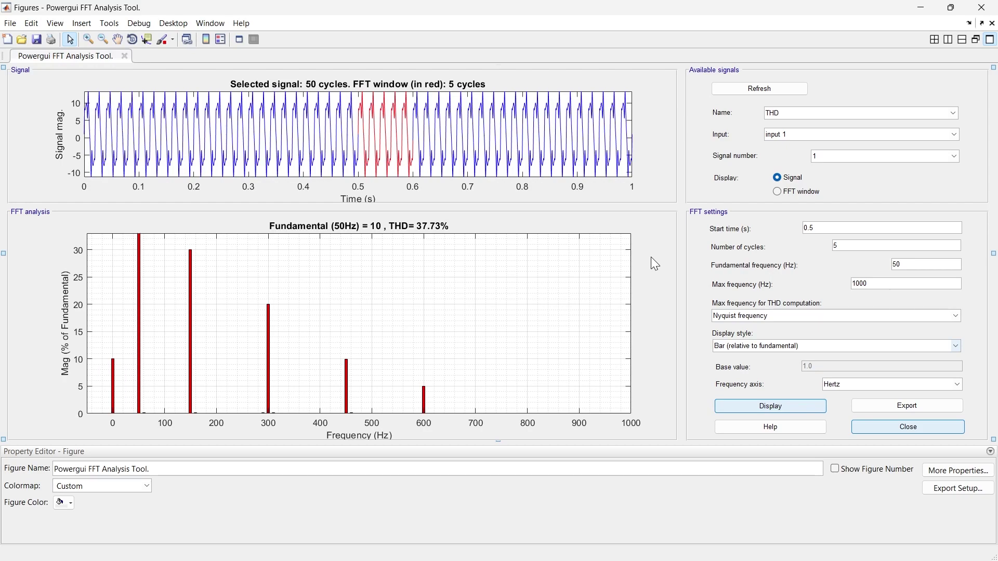
click(982, 7)
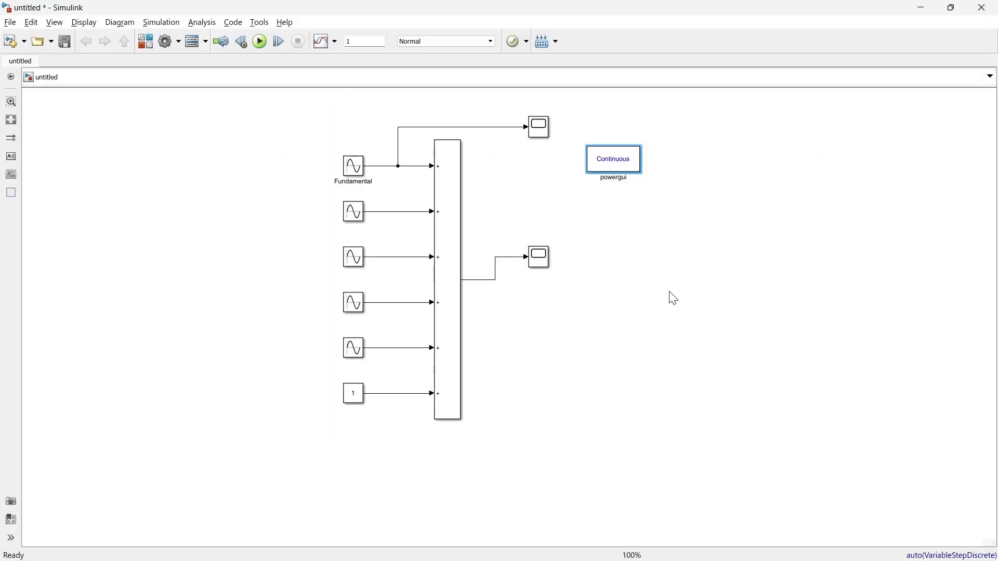